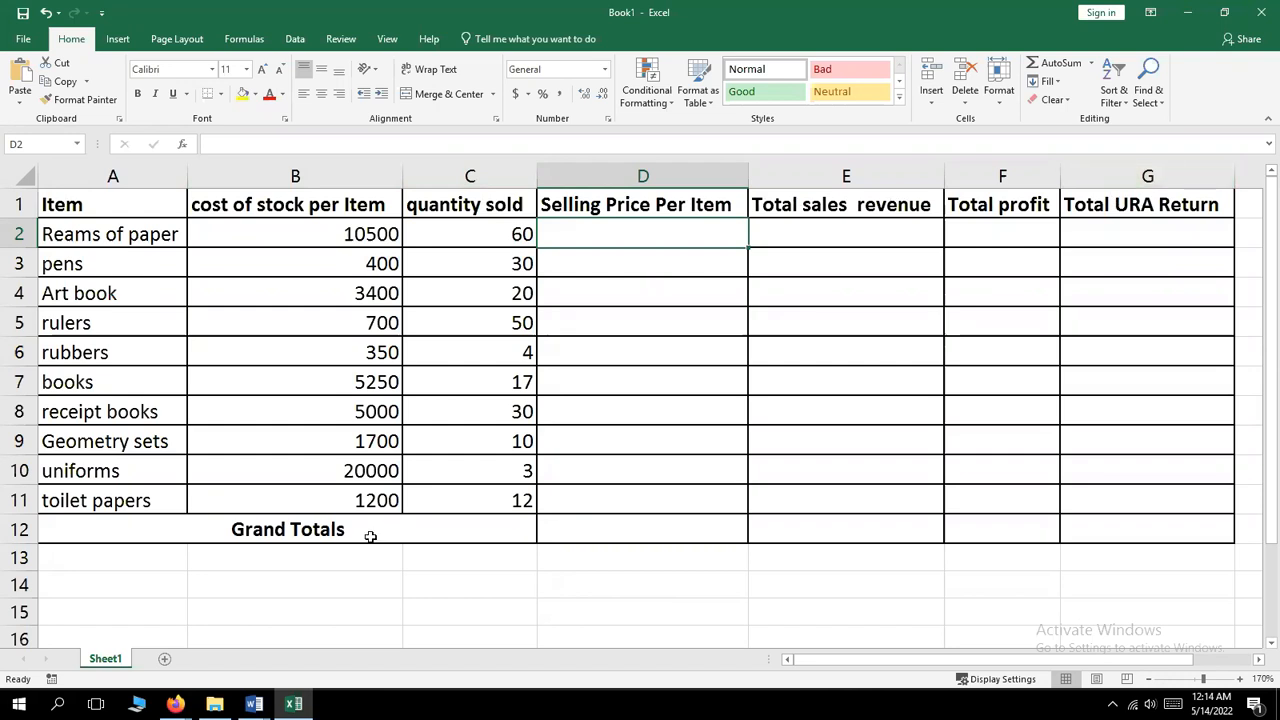
# - Switch to the Word document Document3 and read the profit and URA return conditions given below the sales table
pyautogui.click(254, 705)
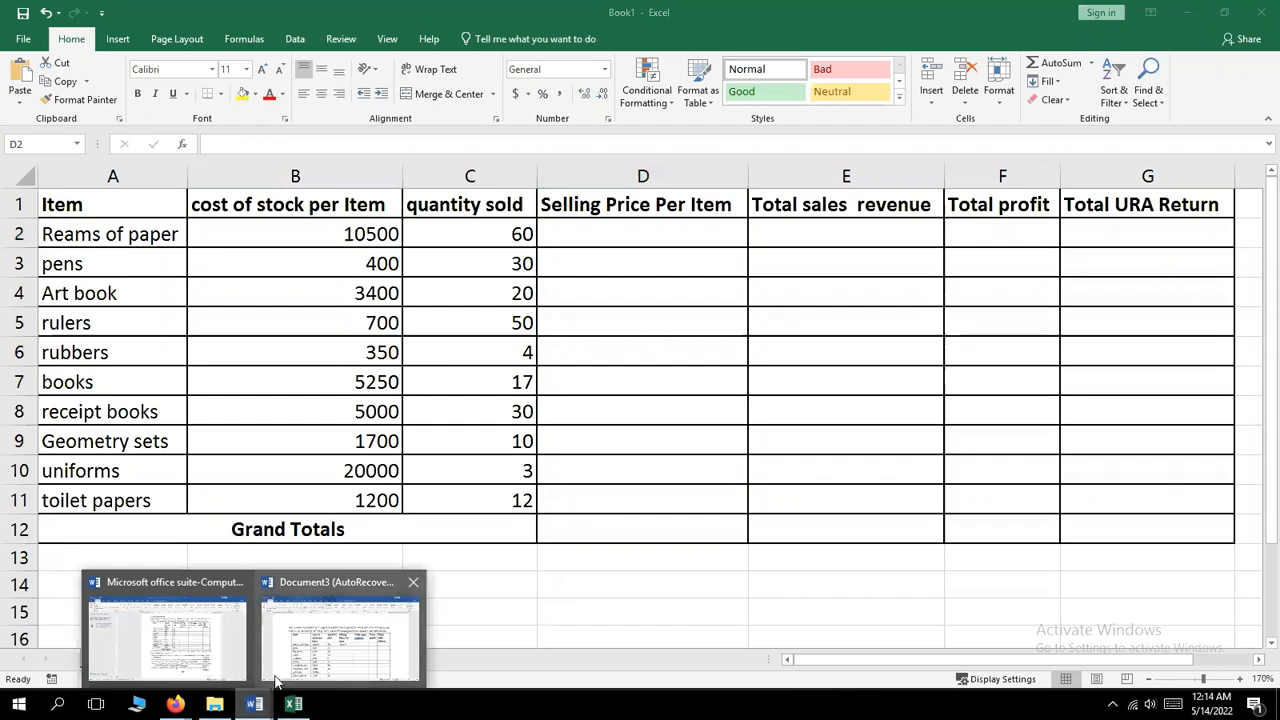
pyautogui.click(318, 641)
pyautogui.press('BackSpace')
pyautogui.press('BackSpace')
pyautogui.press('BackSpace')
pyautogui.press('BackSpace')
pyautogui.press('BackSpace')
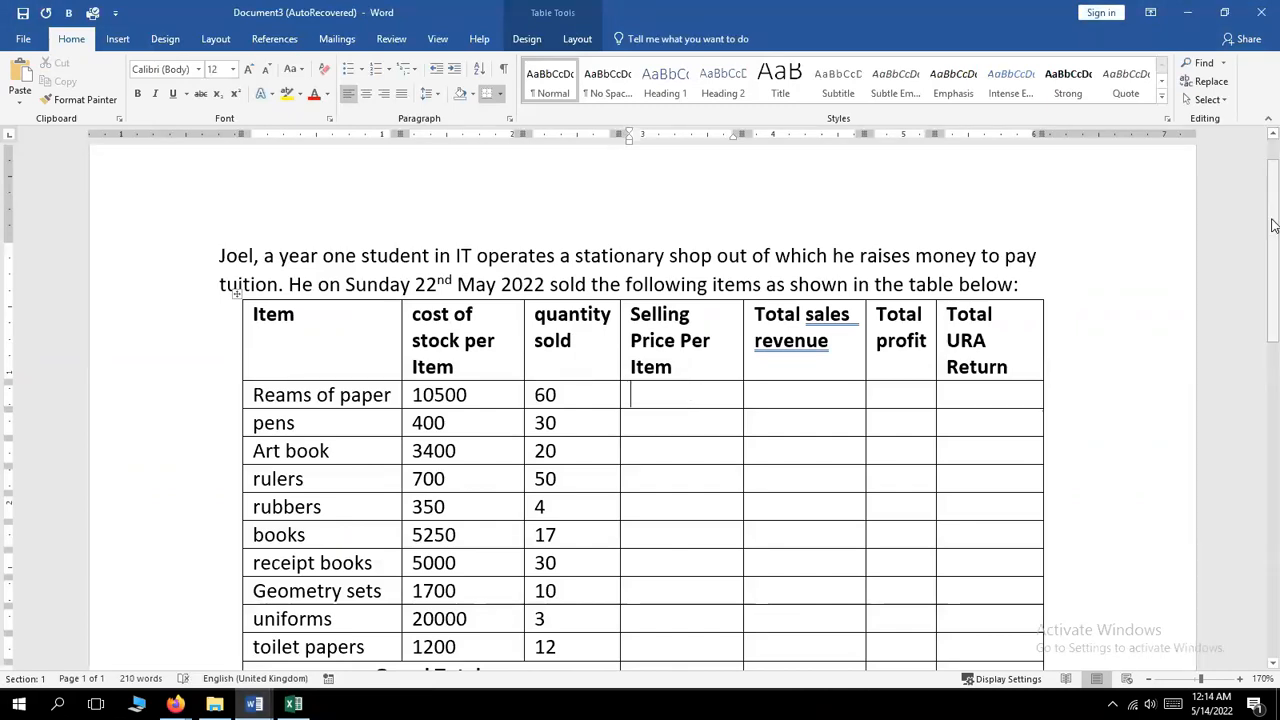
pyautogui.moveTo(1273, 225); pyautogui.dragTo(1273, 293)
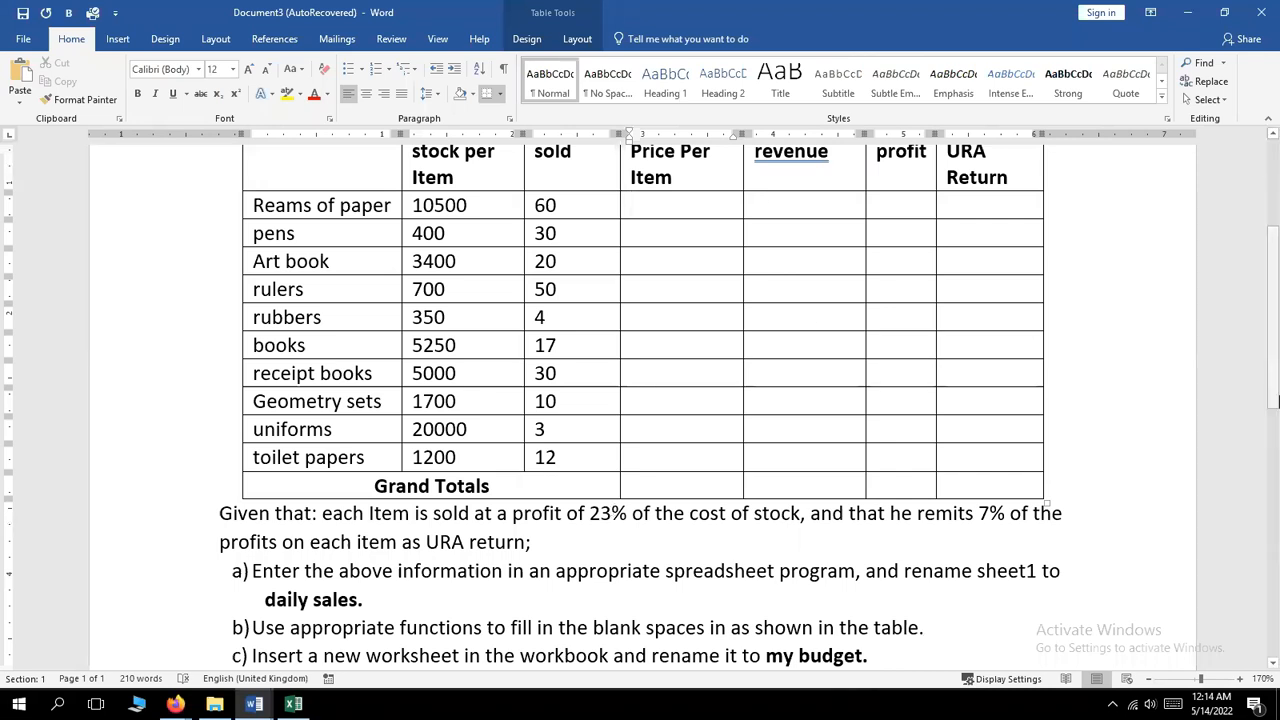
pyautogui.moveTo(1276, 362); pyautogui.dragTo(1276, 340)
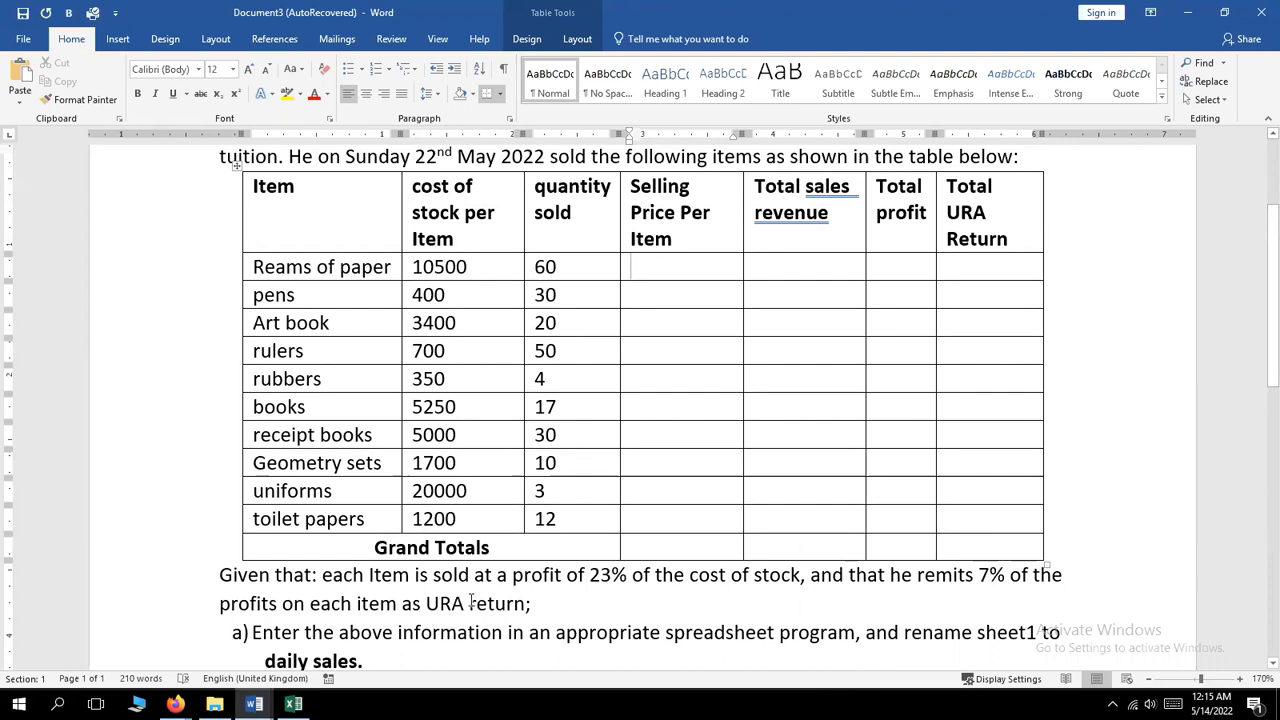
# - Switch back to Excel and enter the formula =23%*B2 in D2 under Selling Price Per Item
pyautogui.click(293, 705)
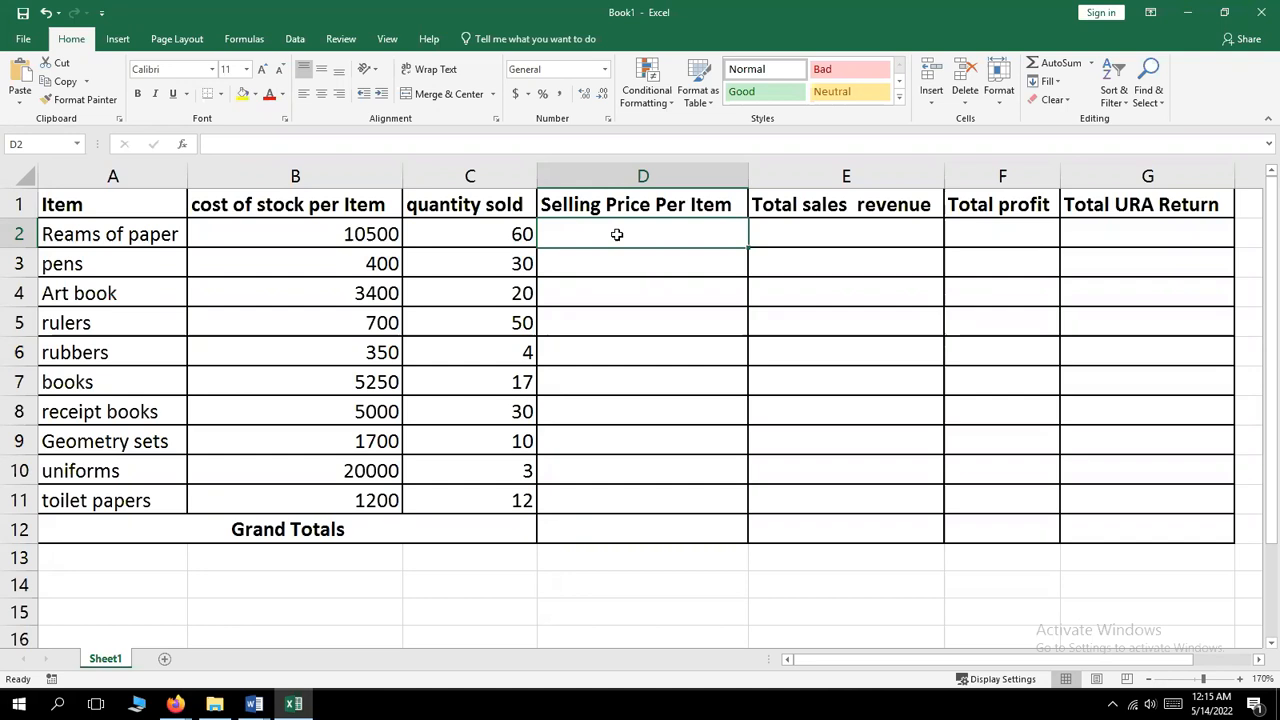
pyautogui.write('=')
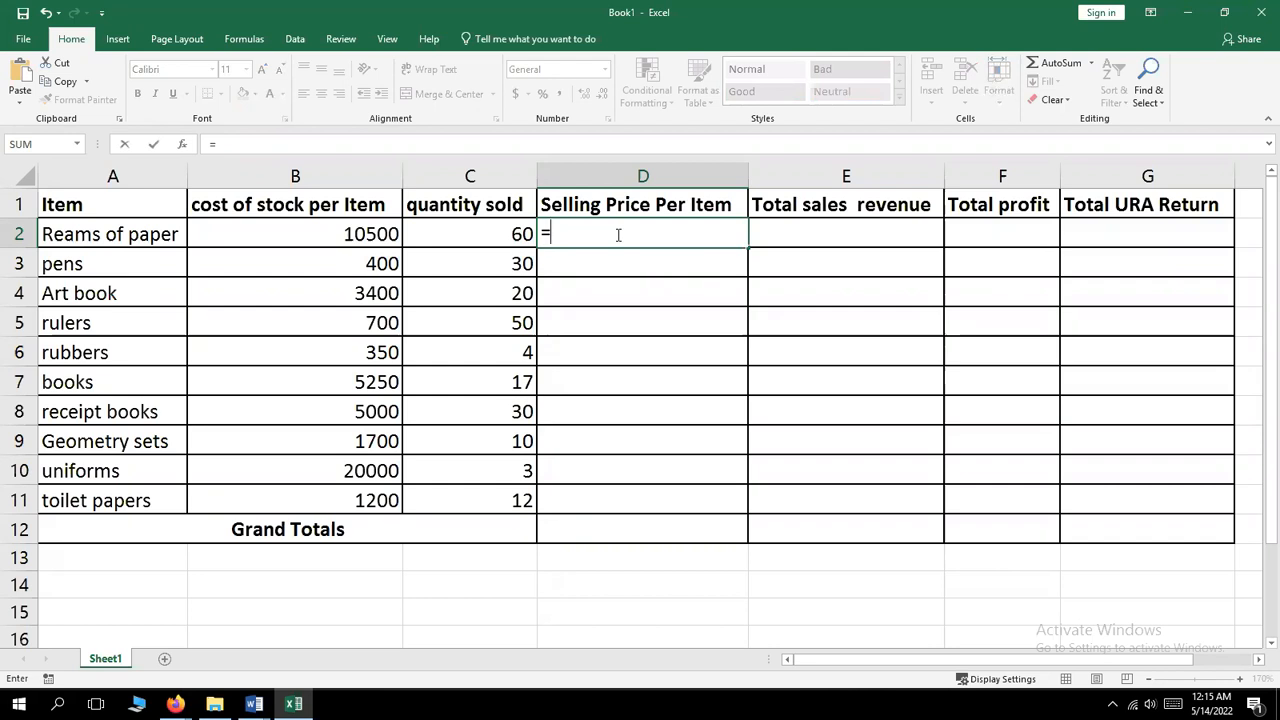
pyautogui.write('23%*')
pyautogui.click(352, 233)
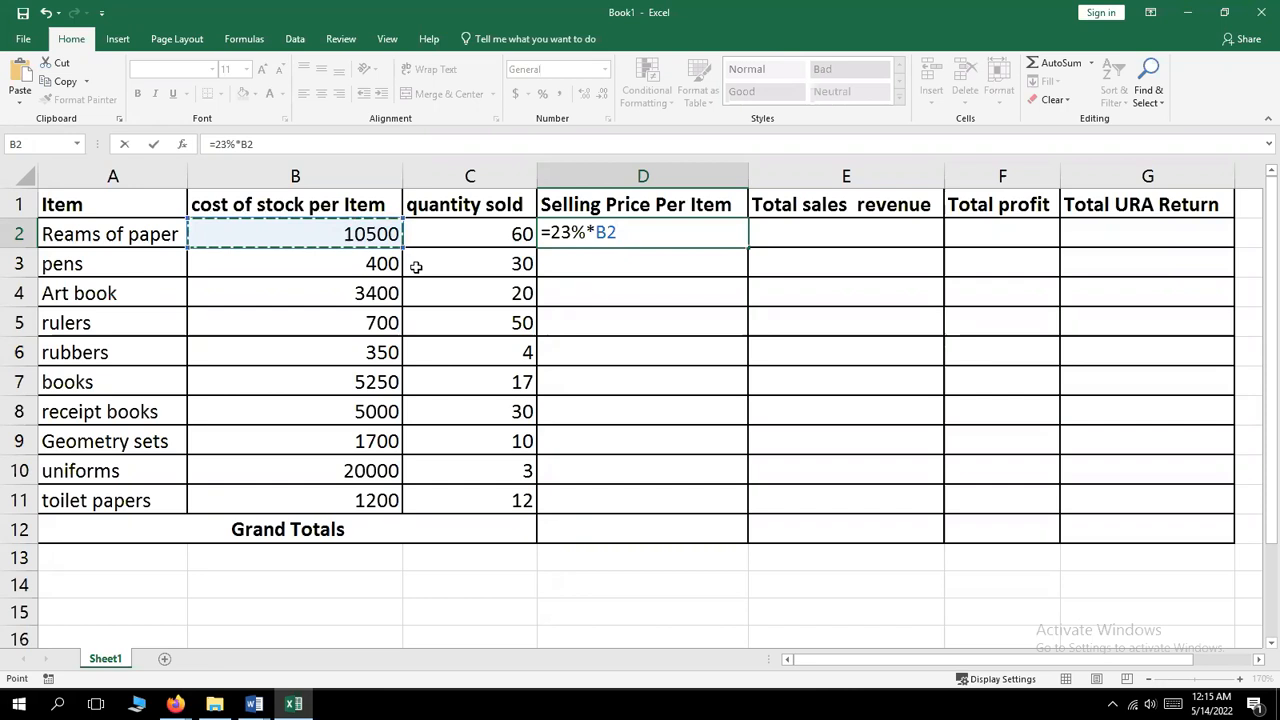
pyautogui.press('Return')
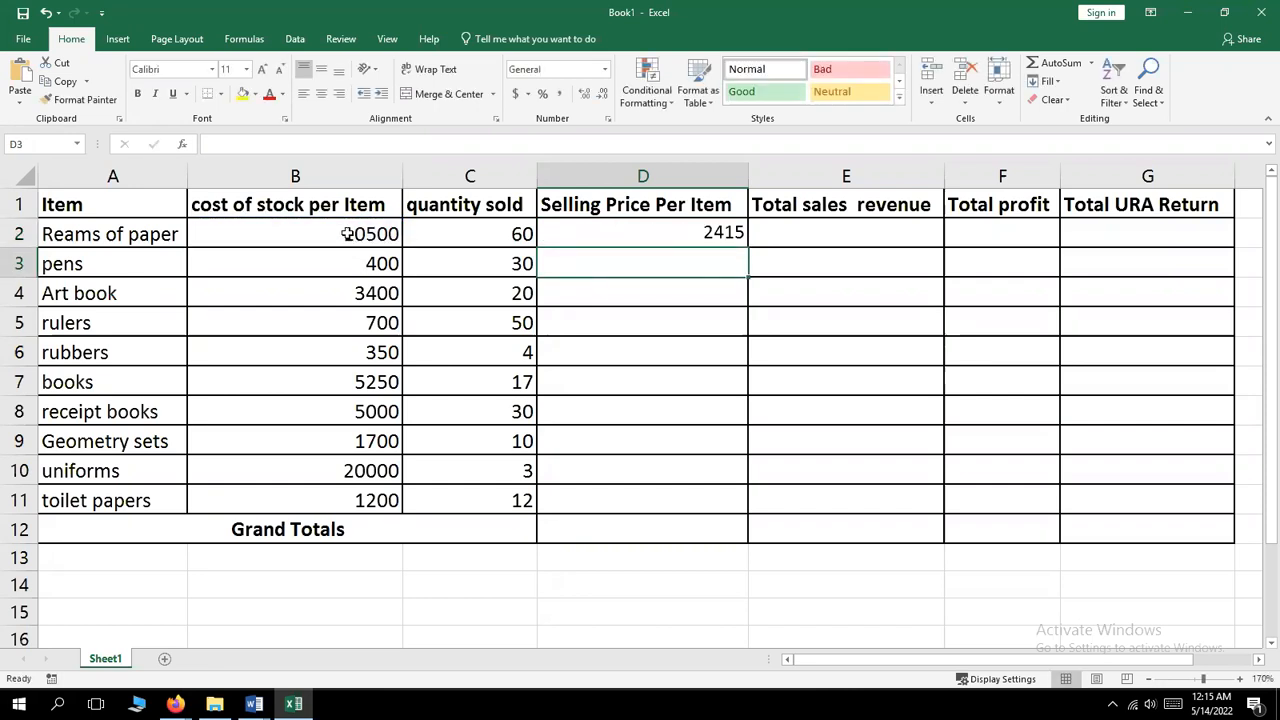
# - Extend the selling price formula in D2 to =23%*B2+B2 so that the cost of stock is added
pyautogui.click(713, 232)
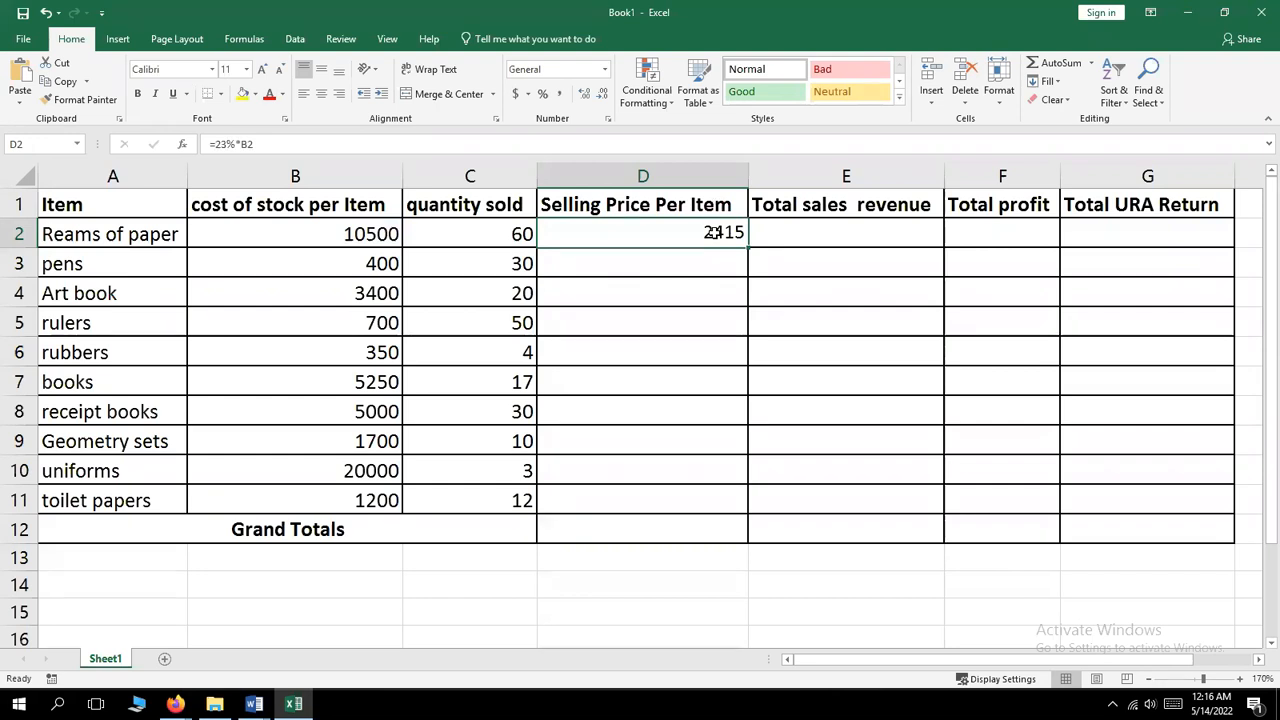
pyautogui.doubleClick(713, 232)
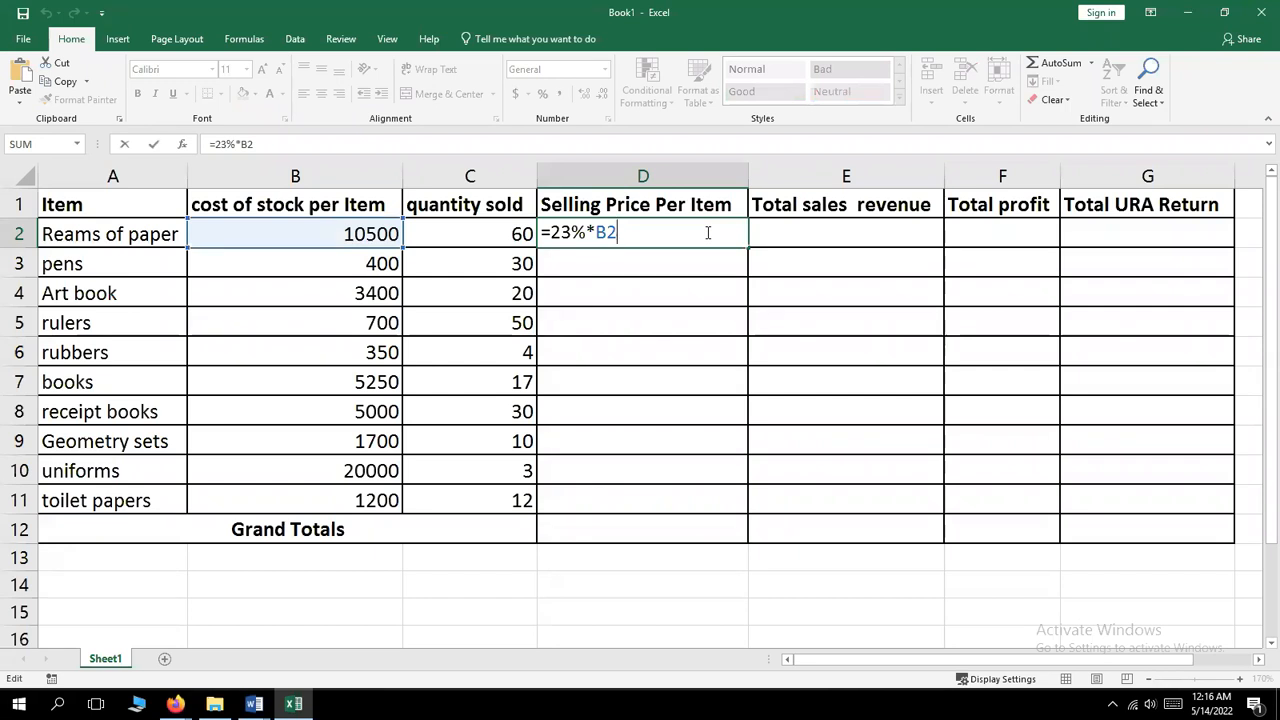
pyautogui.write('+')
pyautogui.click(348, 233)
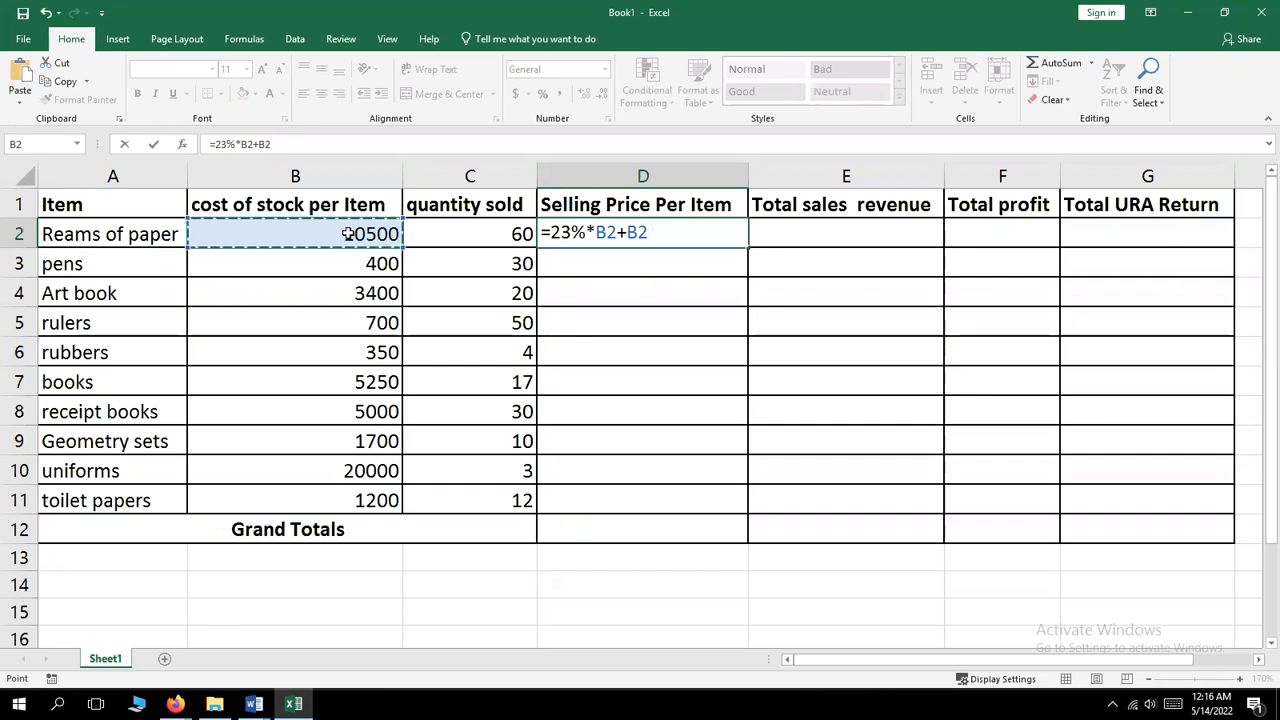
pyautogui.press('Return')
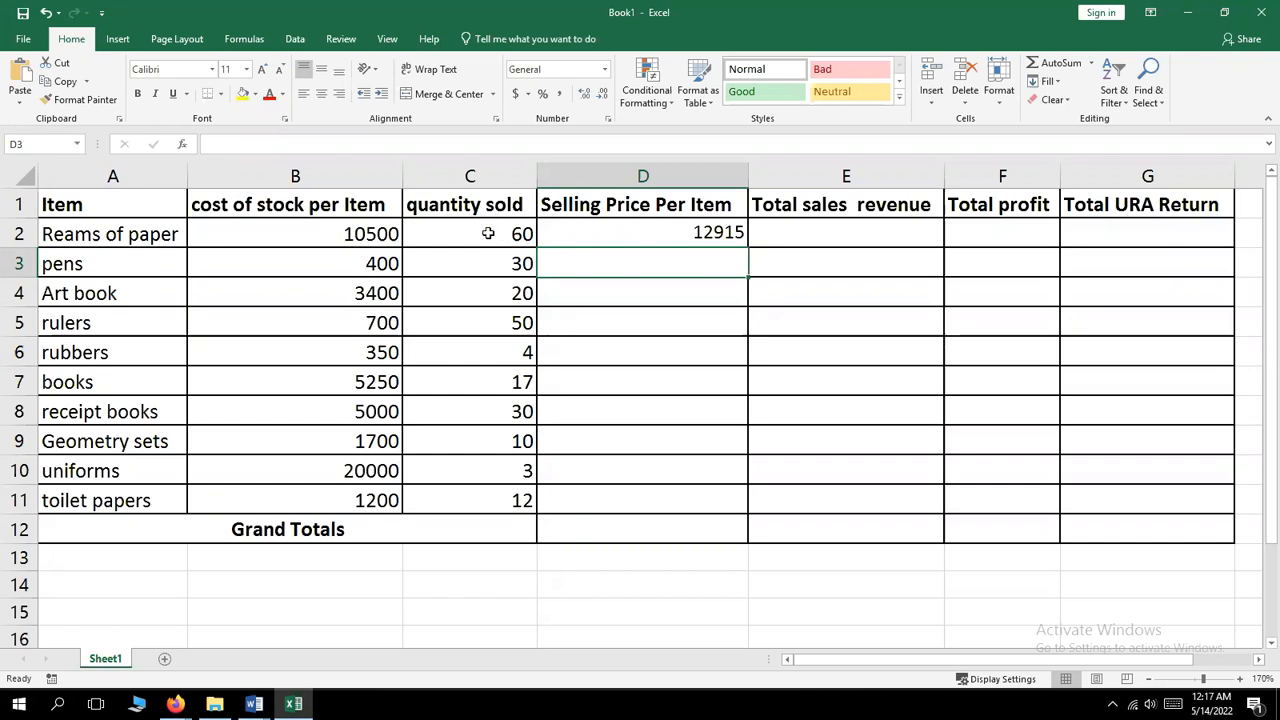
# - Calculate the total sales revenue for Reams of paper in E2 with the formula =D2*C2
pyautogui.click(786, 236)
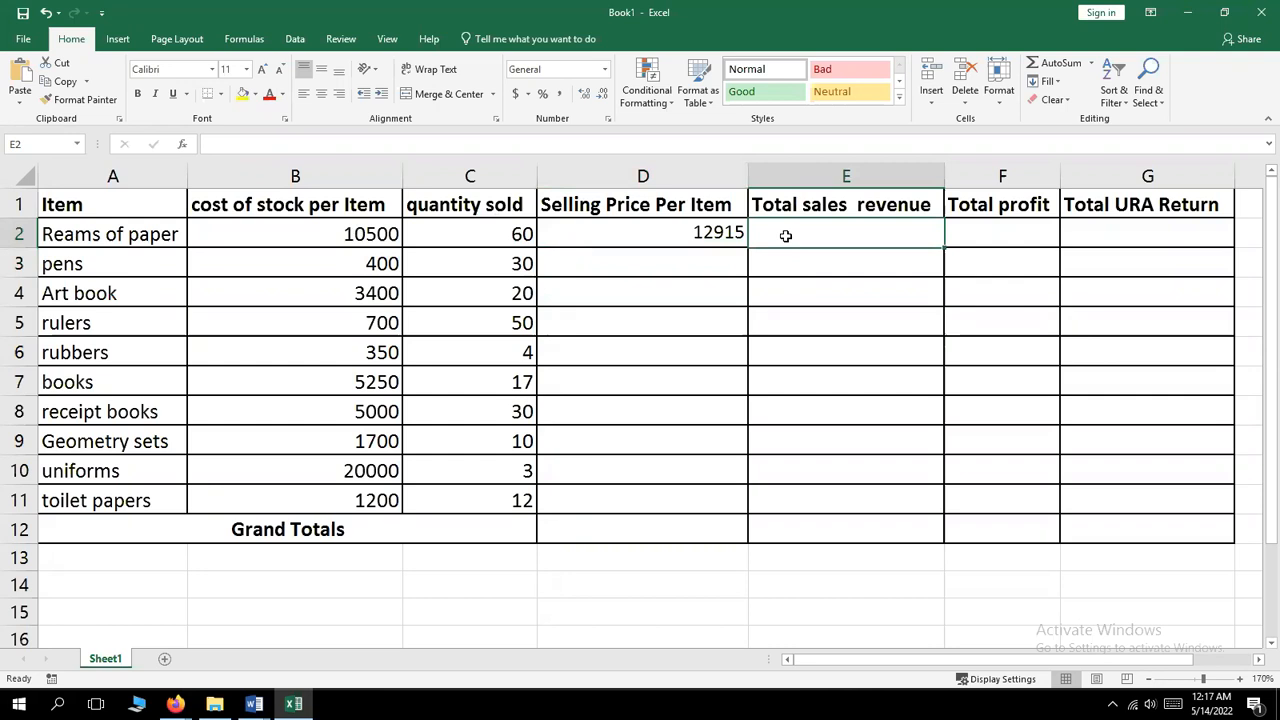
pyautogui.write('=')
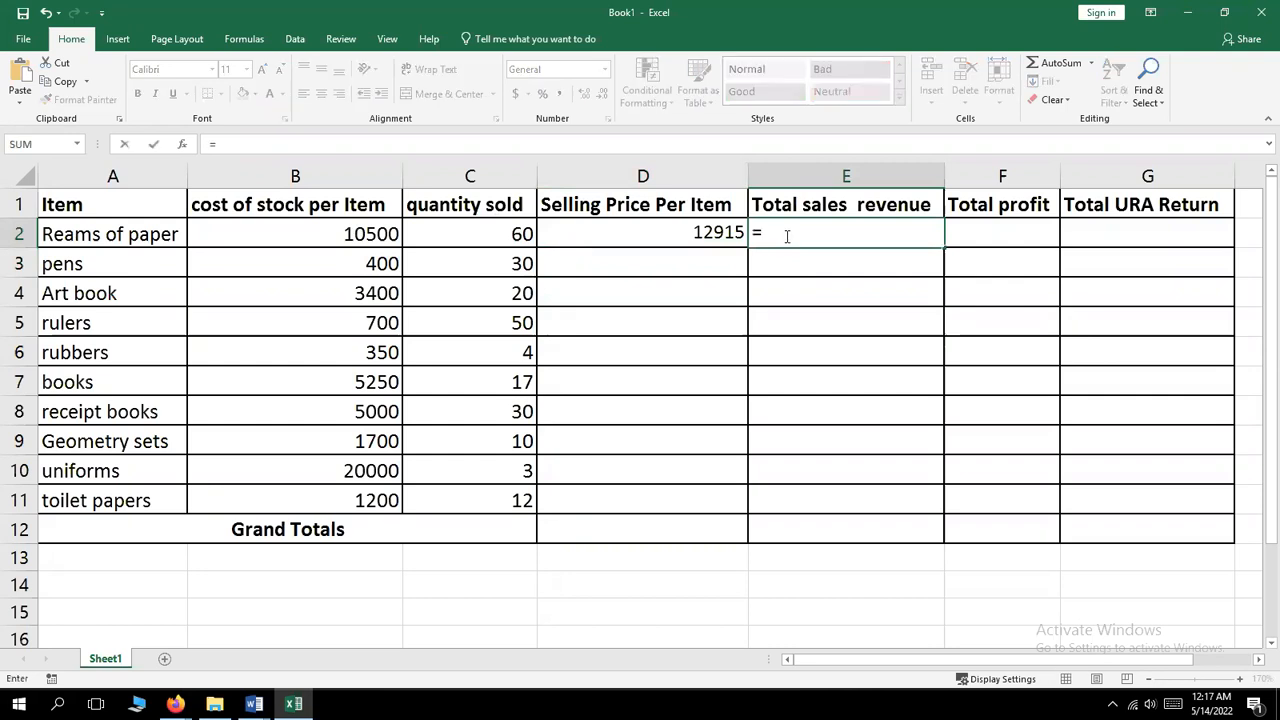
pyautogui.click(699, 232)
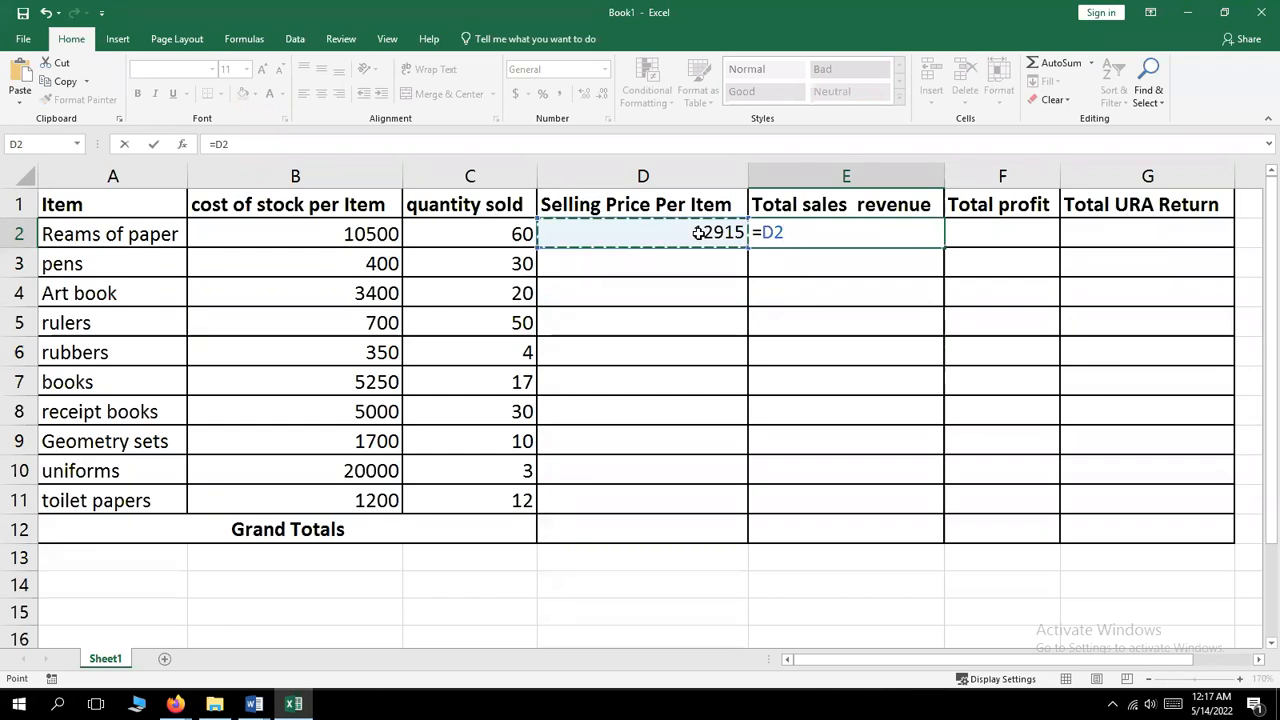
pyautogui.write('*')
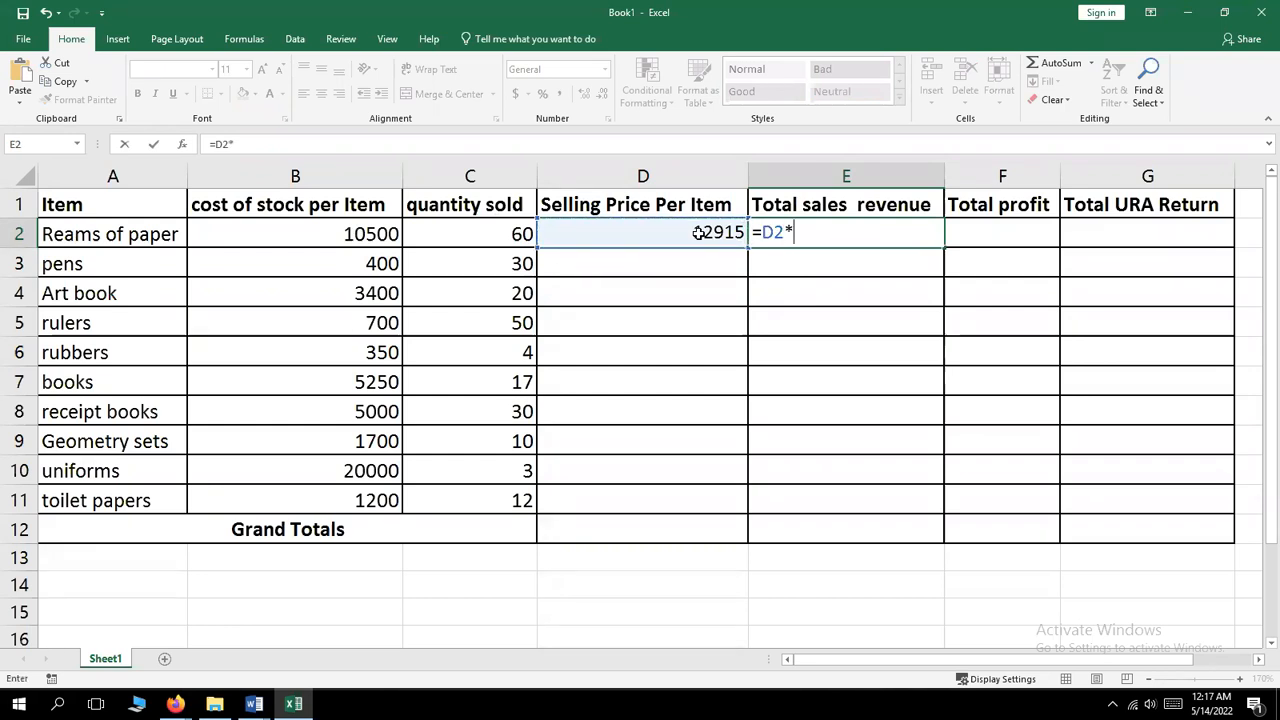
pyautogui.click(508, 232)
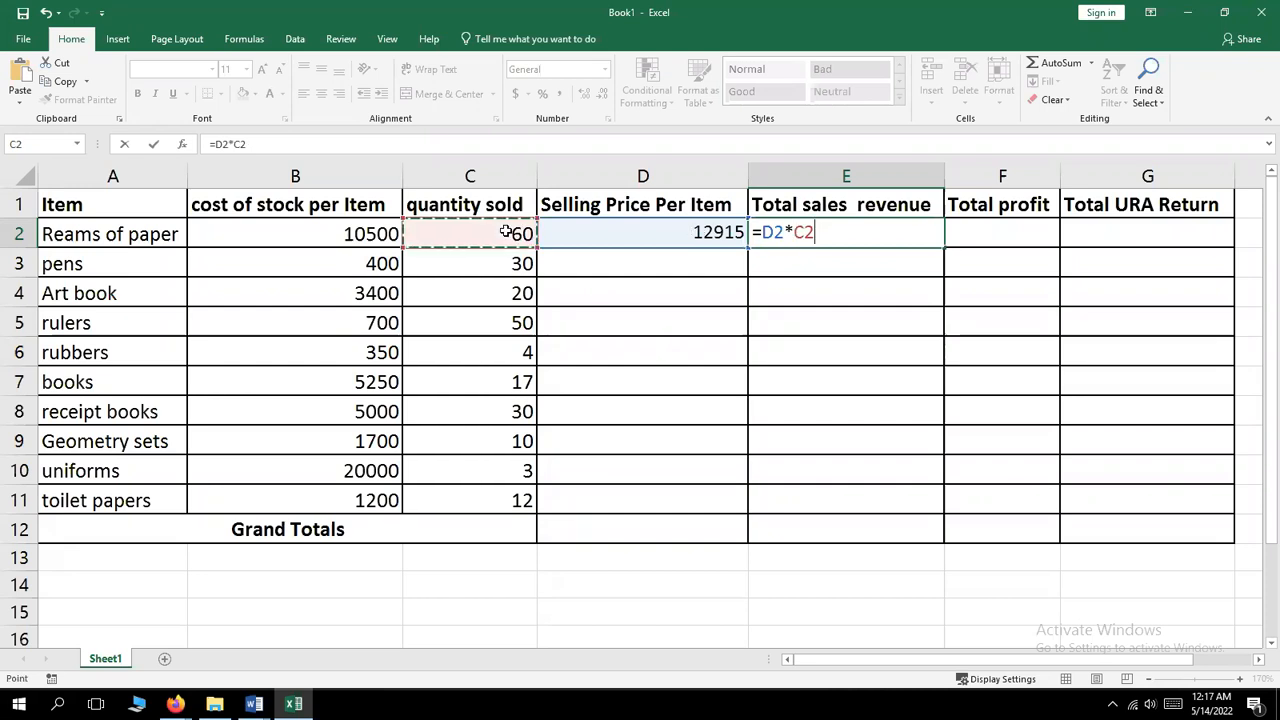
pyautogui.press('Return')
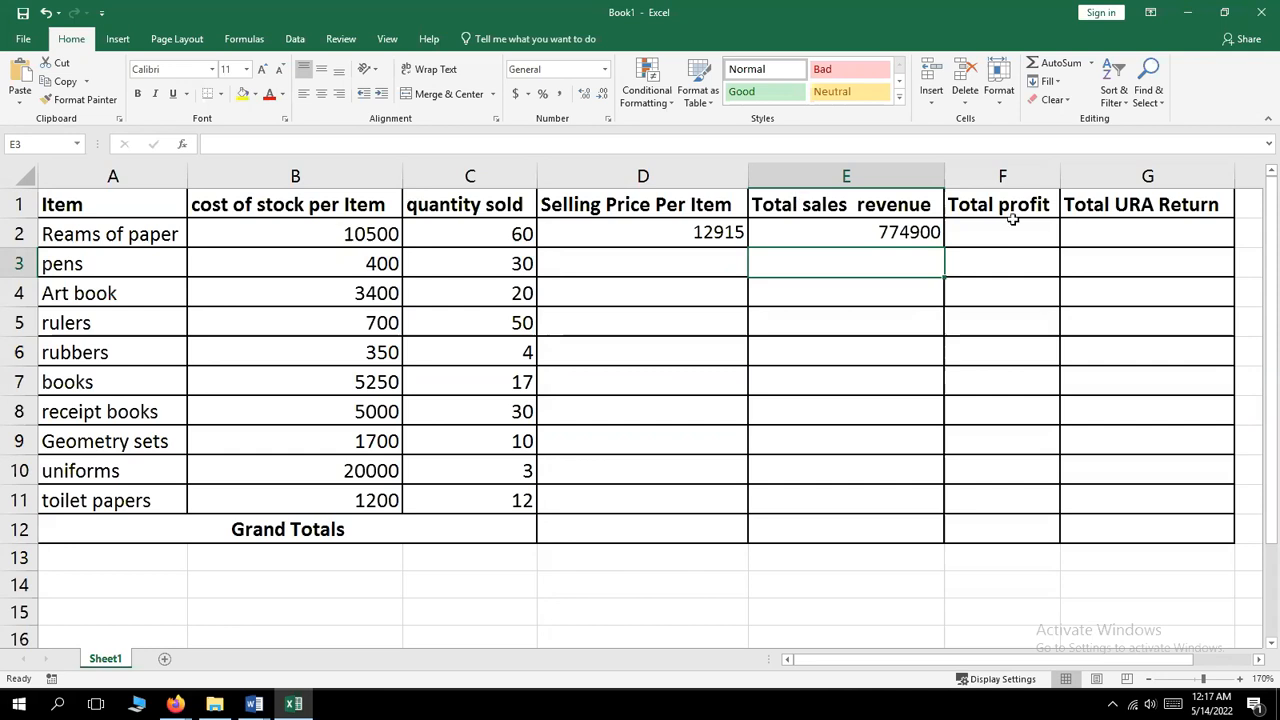
# - Calculate the total profit for Reams of paper in F2 with the formula =23%*B2*C2
pyautogui.click(977, 234)
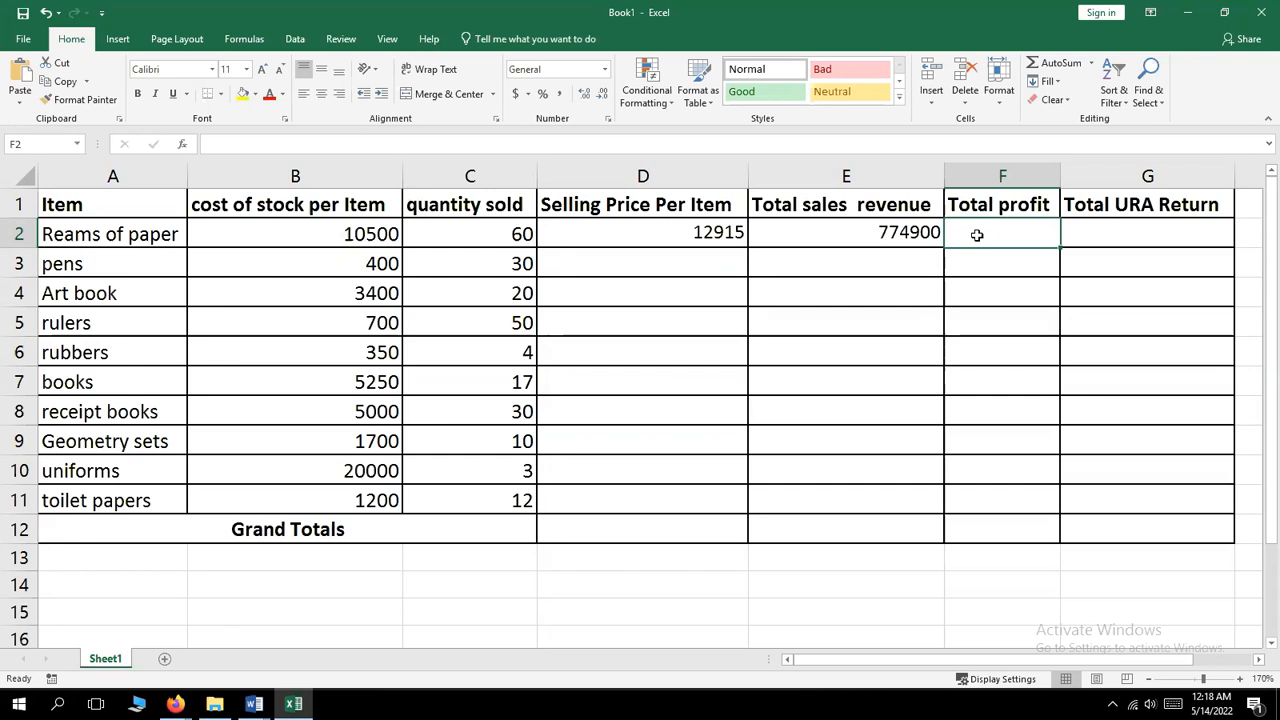
pyautogui.write('=')
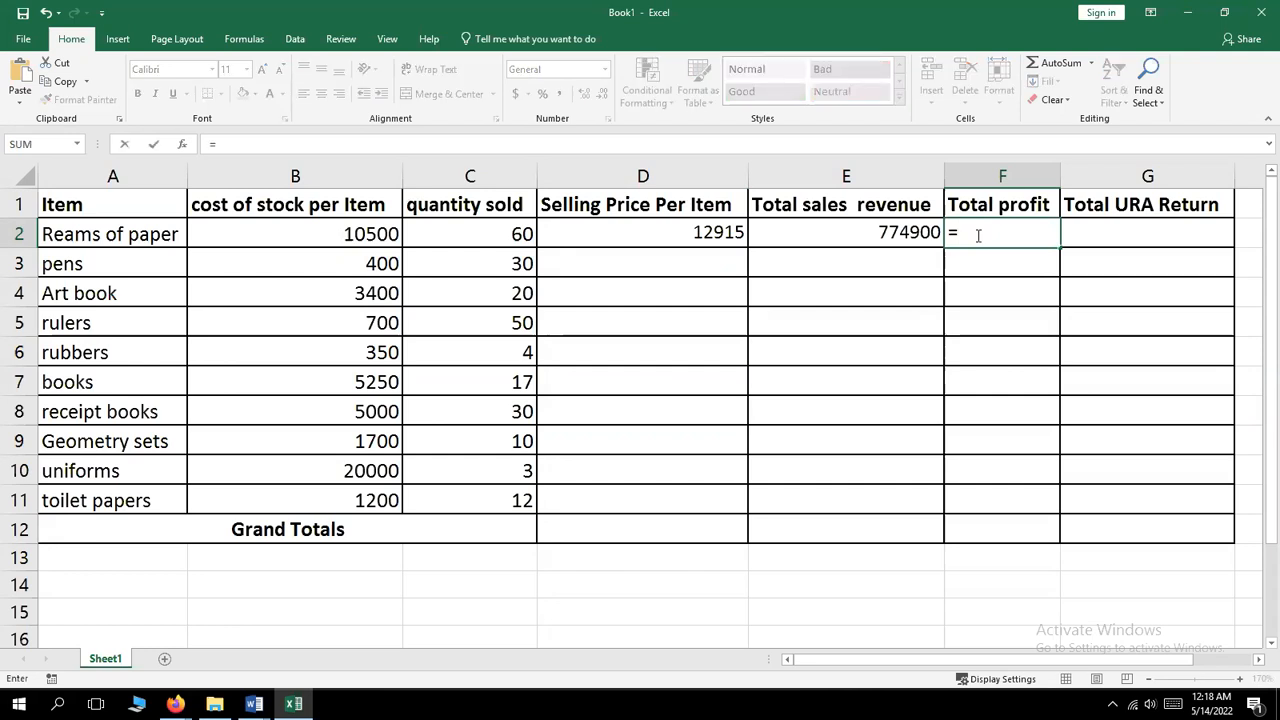
pyautogui.write('23%*')
pyautogui.press('Return')
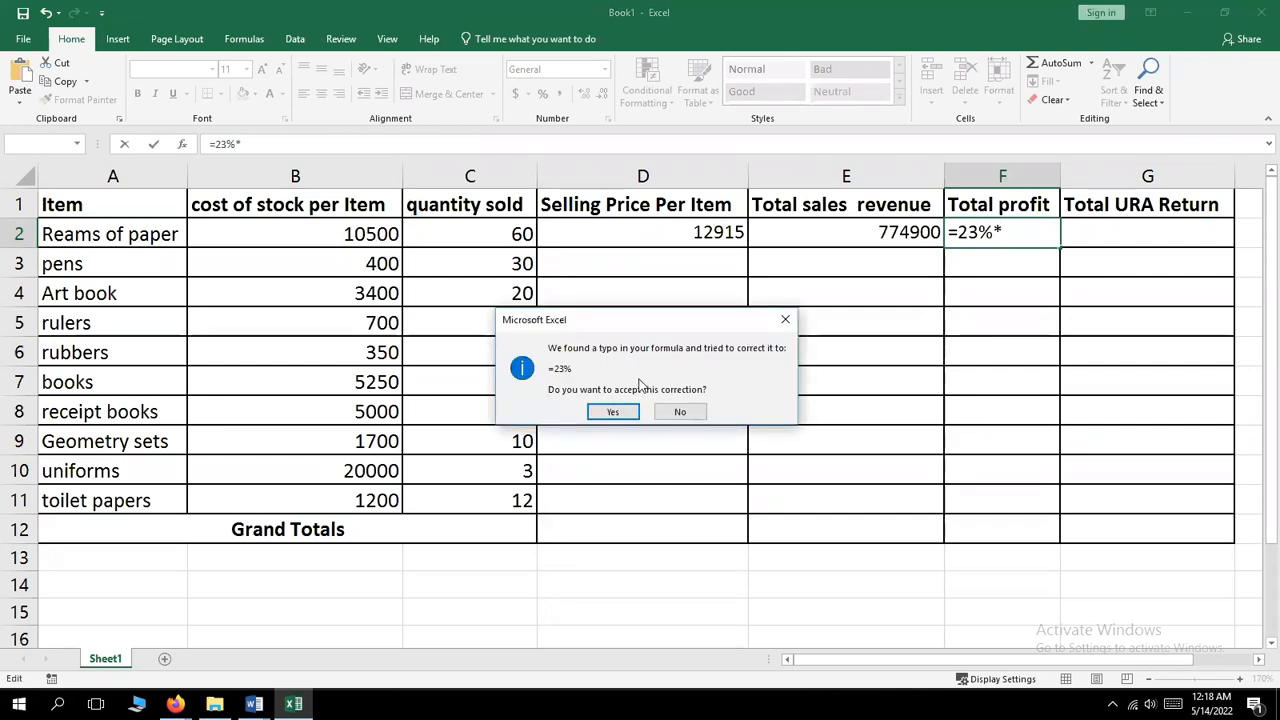
pyautogui.click(613, 412)
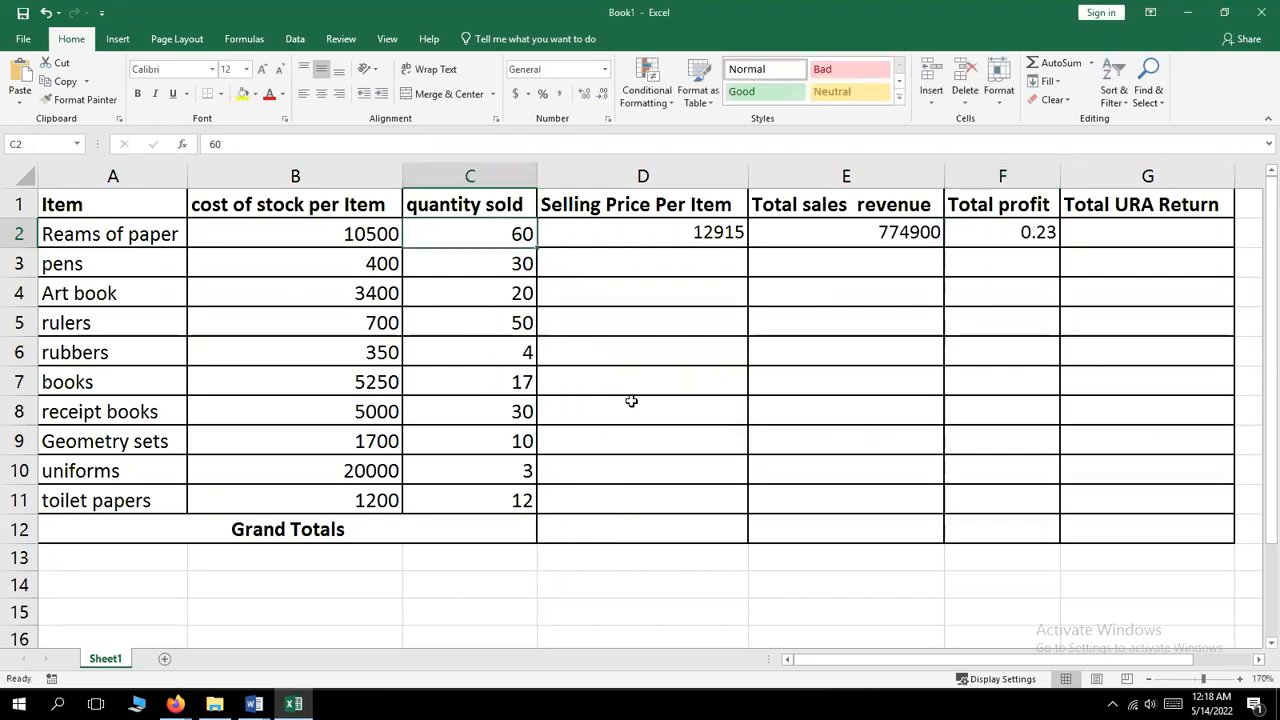
pyautogui.click(1037, 231)
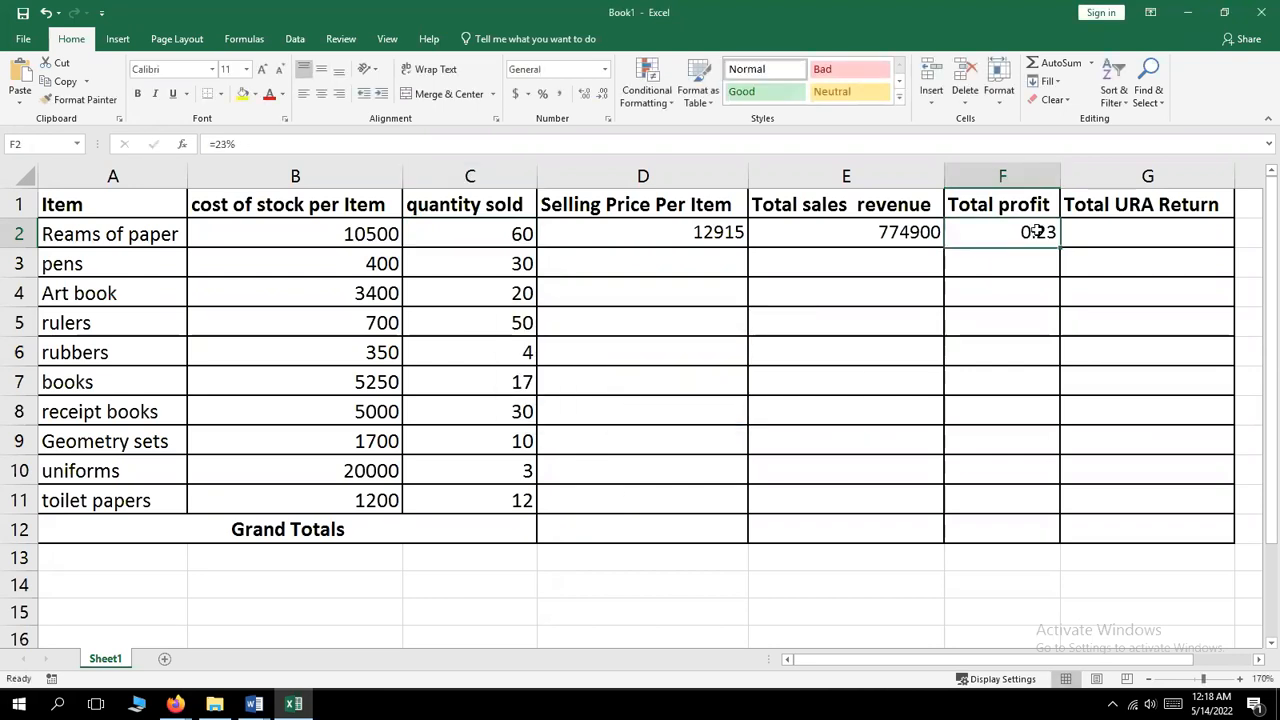
pyautogui.doubleClick(1037, 231)
pyautogui.write('*')
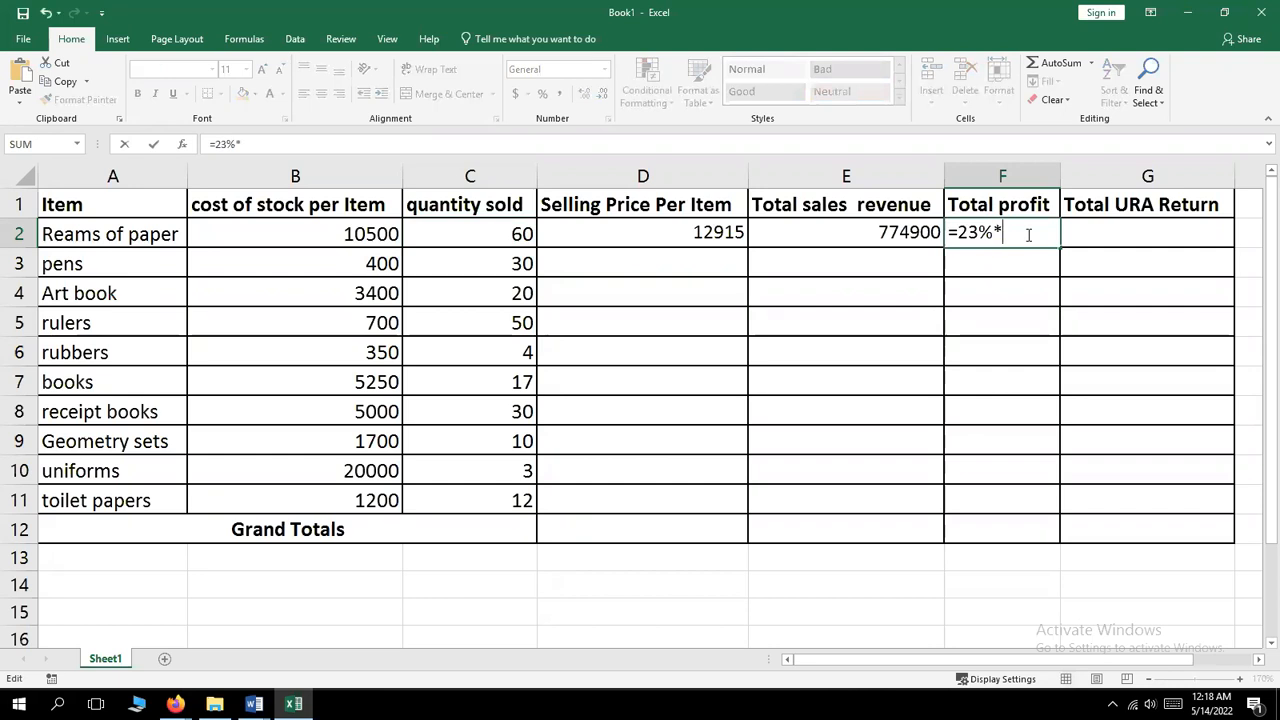
pyautogui.click(338, 233)
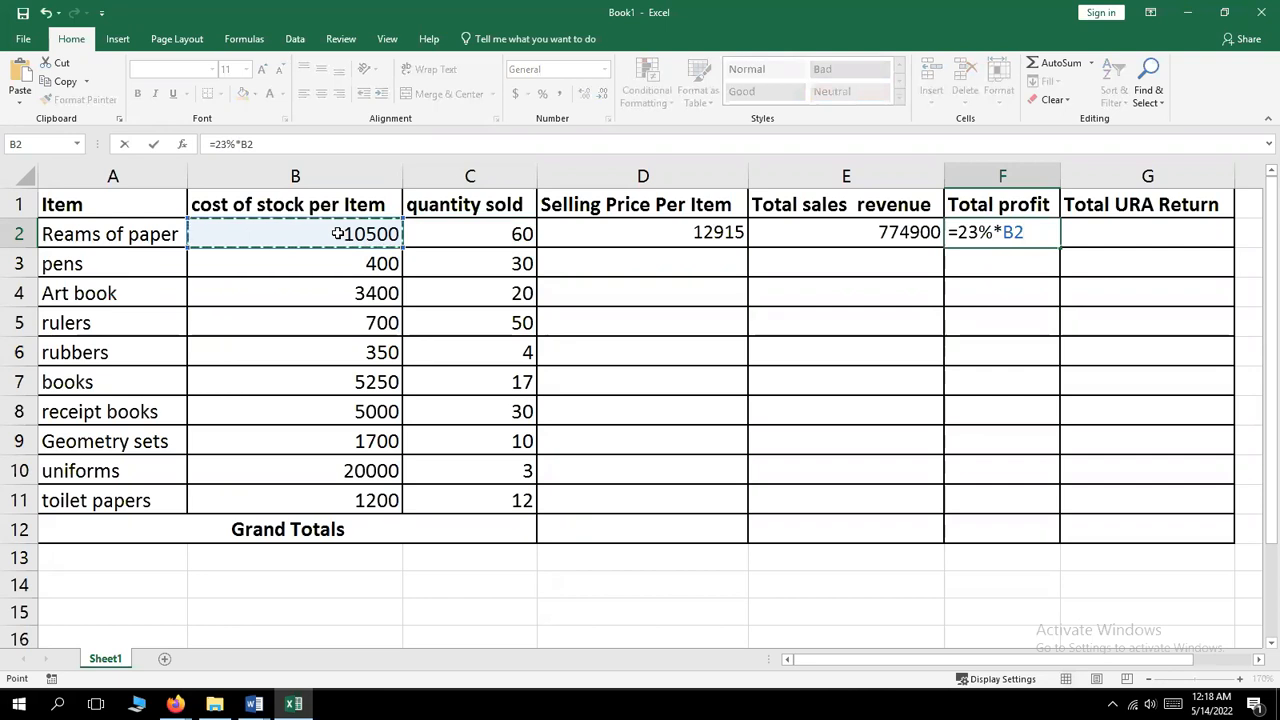
pyautogui.write('*')
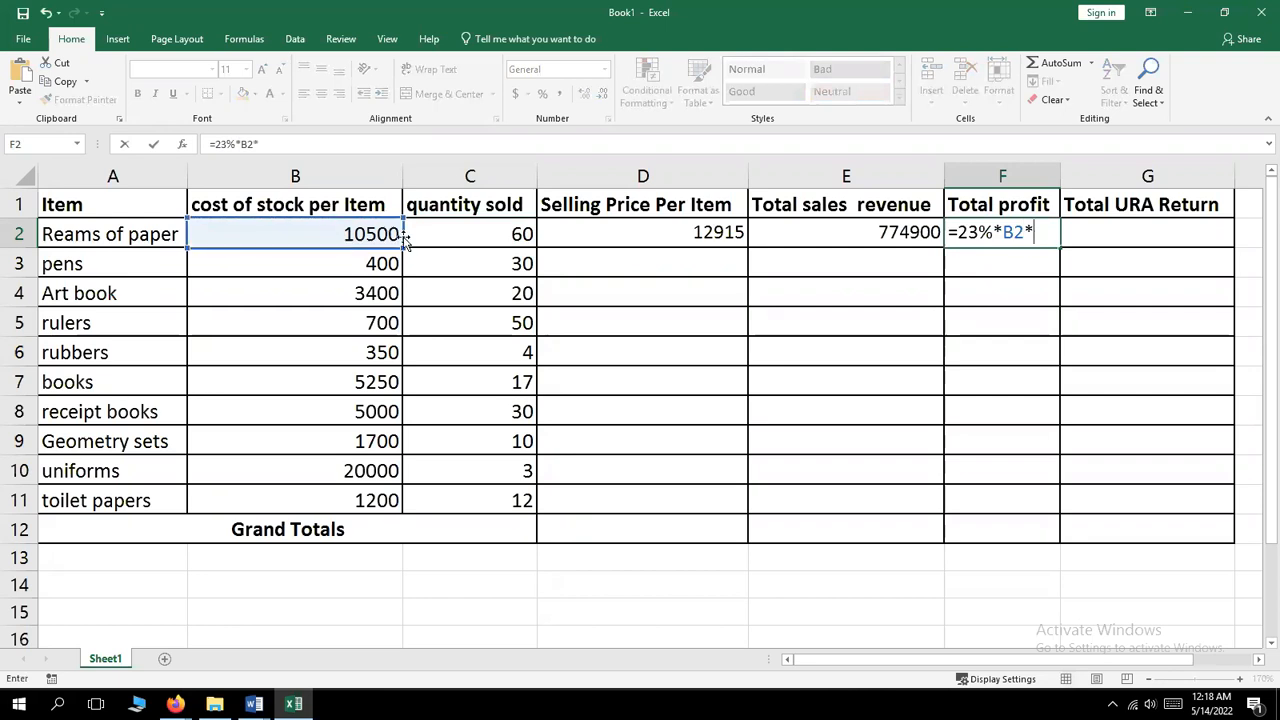
pyautogui.click(501, 234)
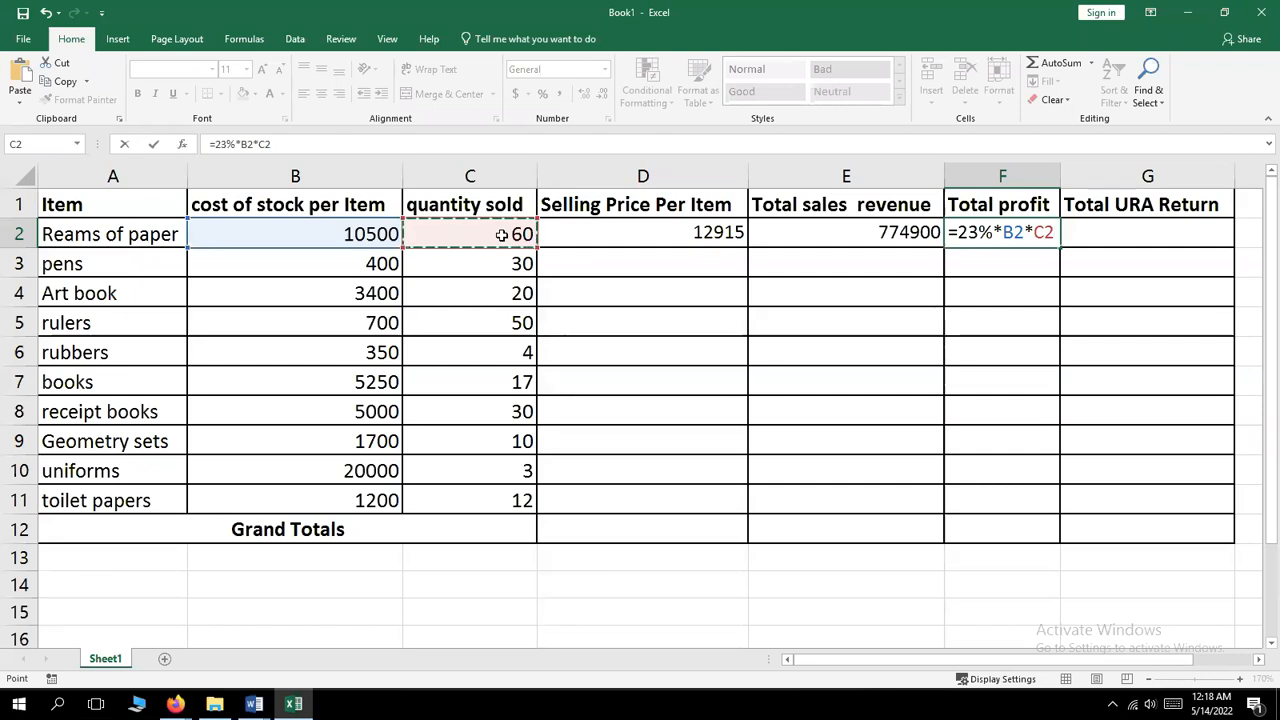
pyautogui.press('Return')
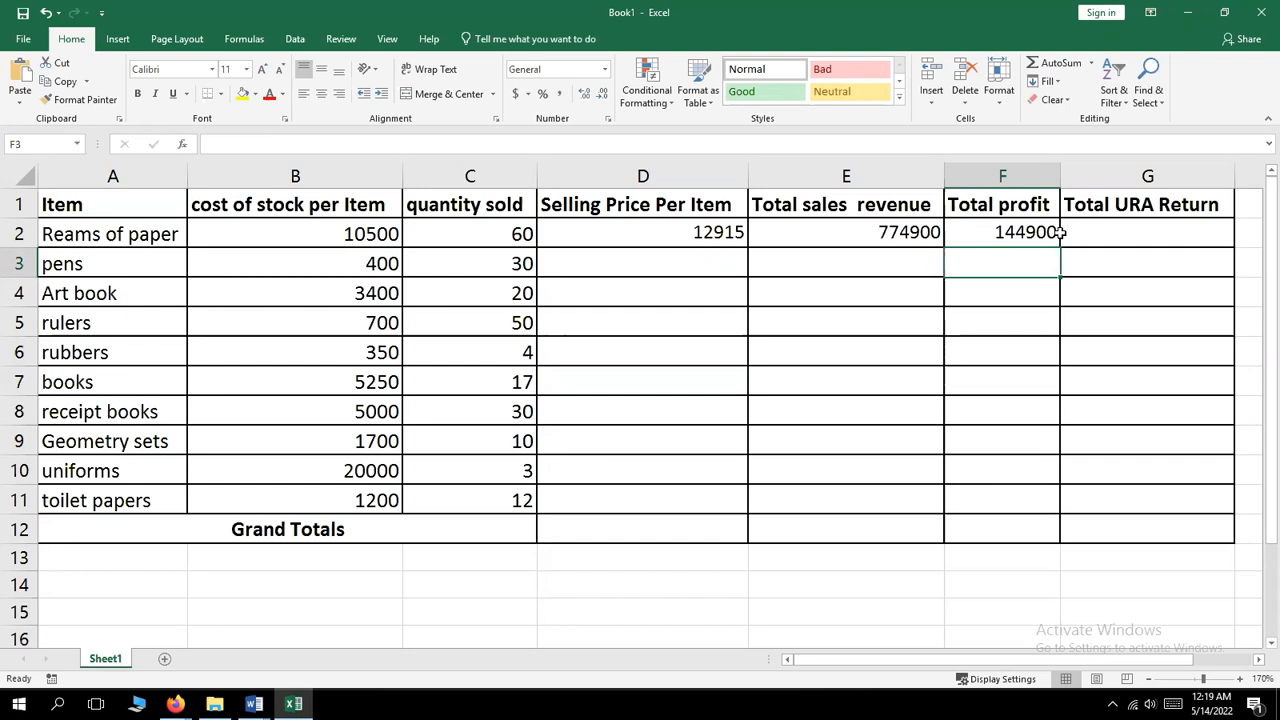
# - Calculate the total URA return for Reams of paper in G2 with the formula =F2*7%
pyautogui.click(1122, 234)
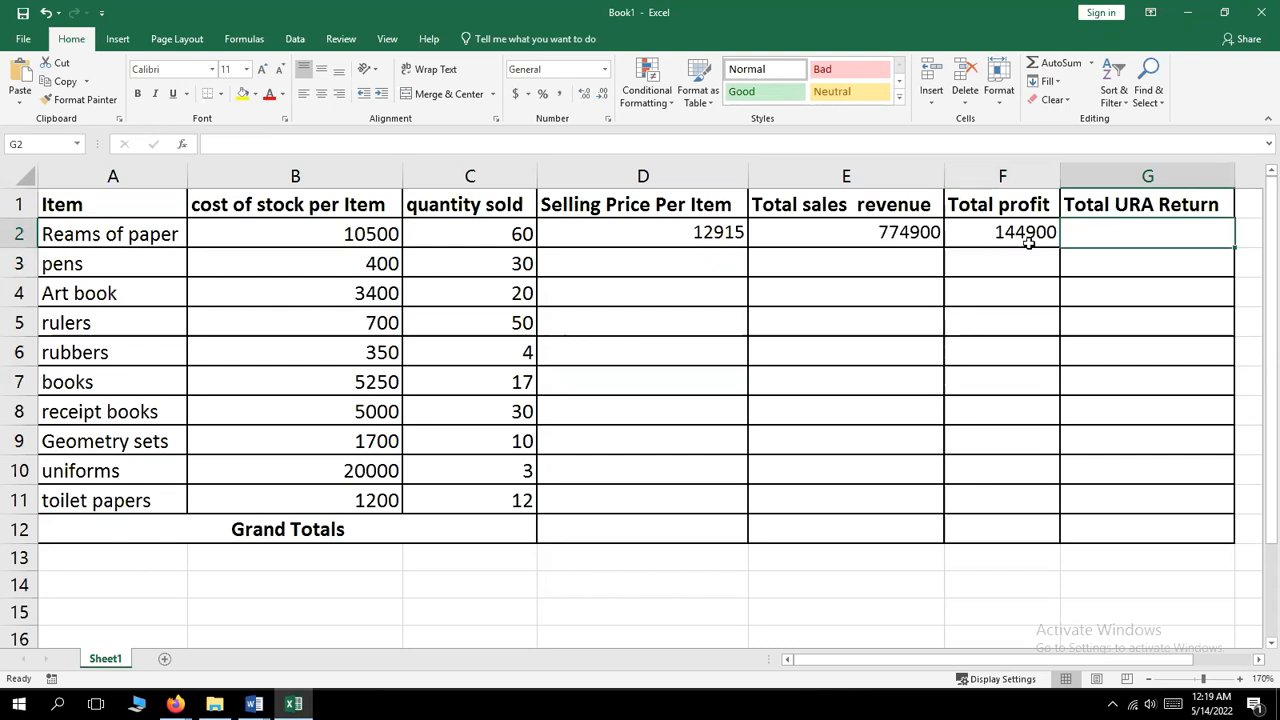
pyautogui.doubleClick(1106, 233)
pyautogui.write('=')
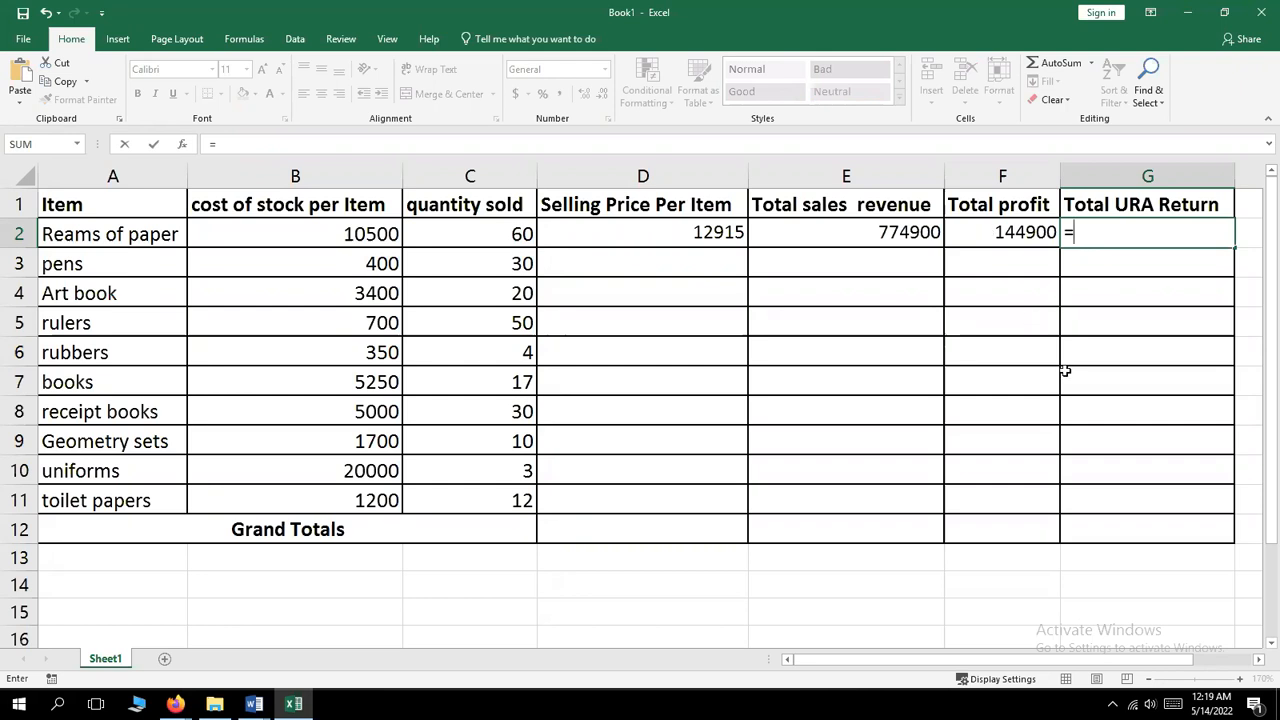
pyautogui.click(1010, 231)
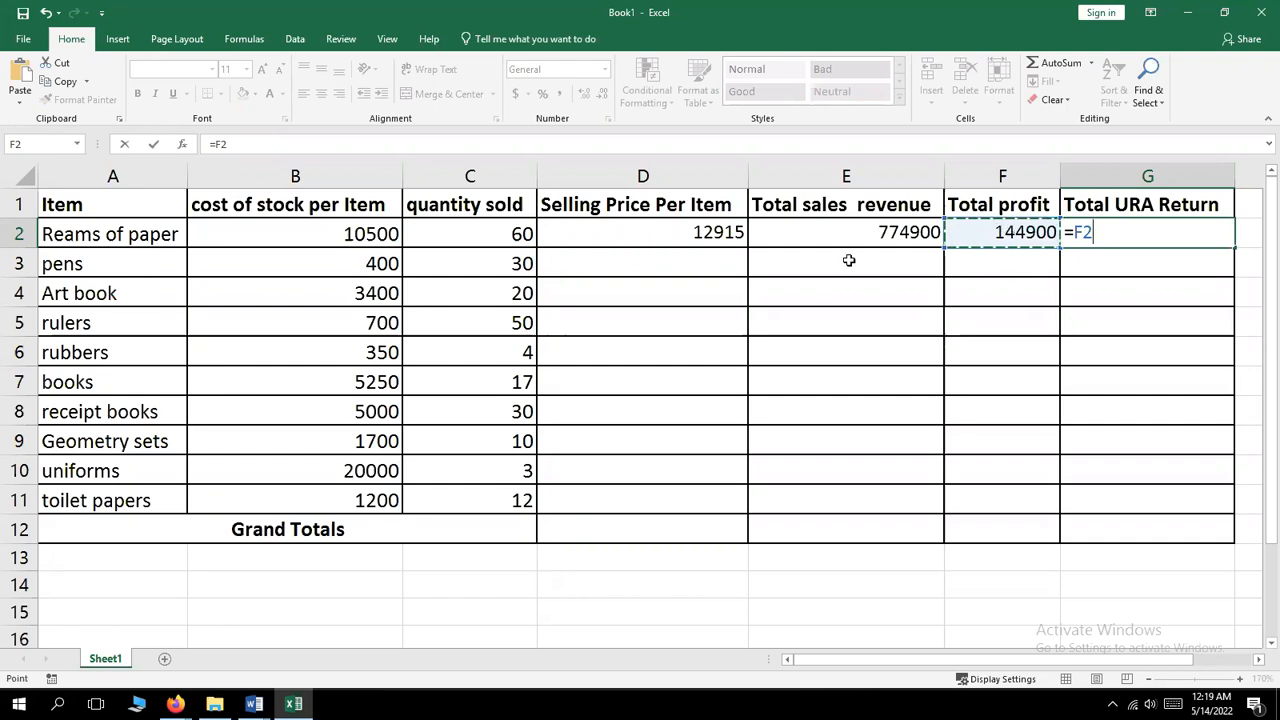
pyautogui.write('*')
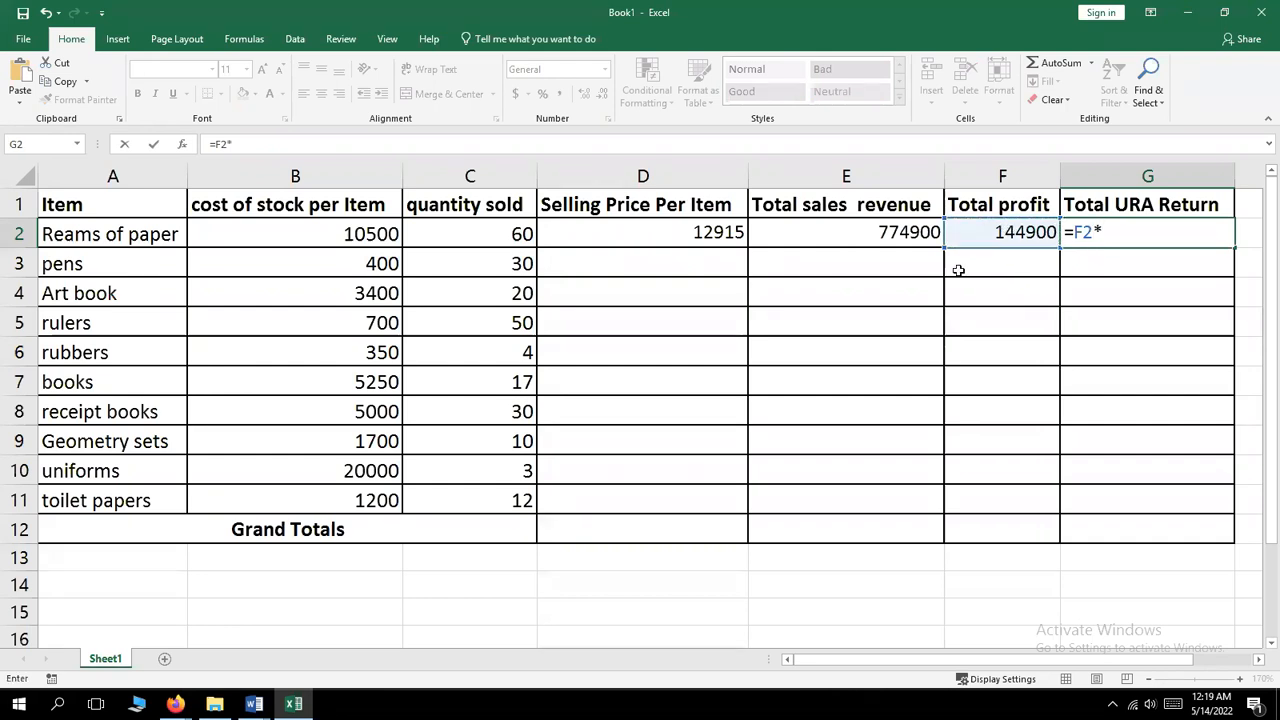
pyautogui.write('7%')
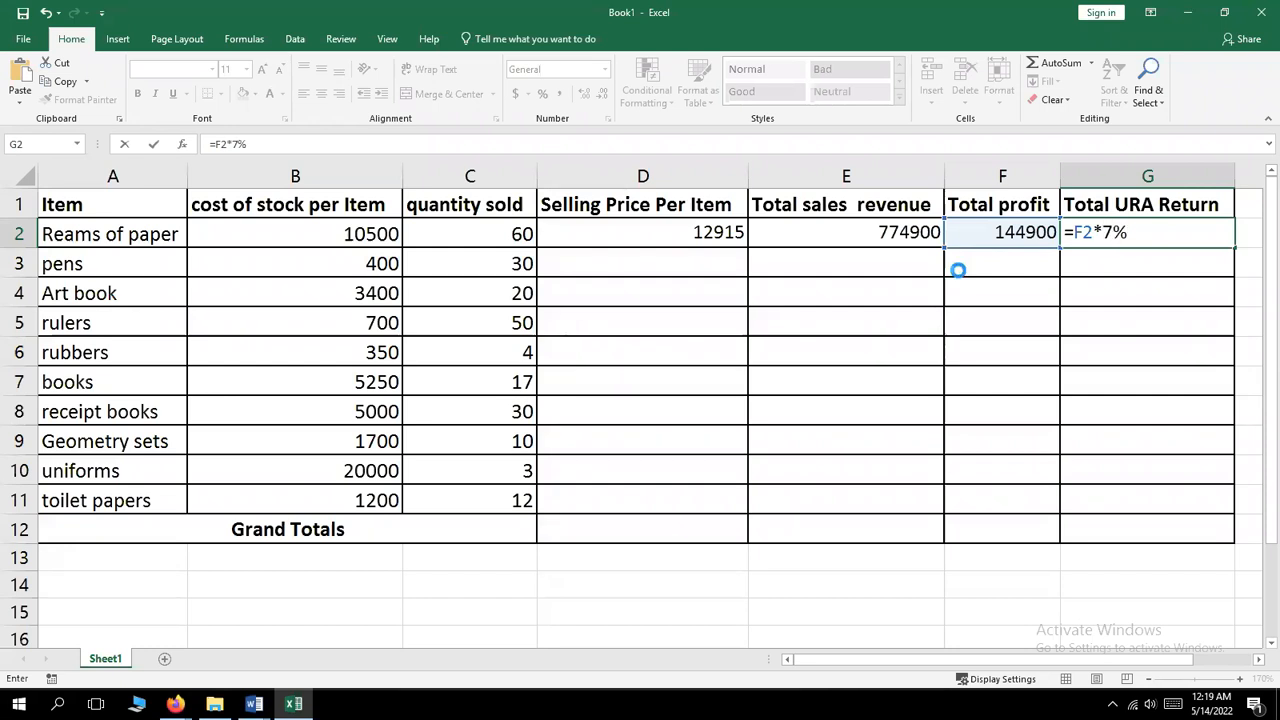
pyautogui.press('Return')
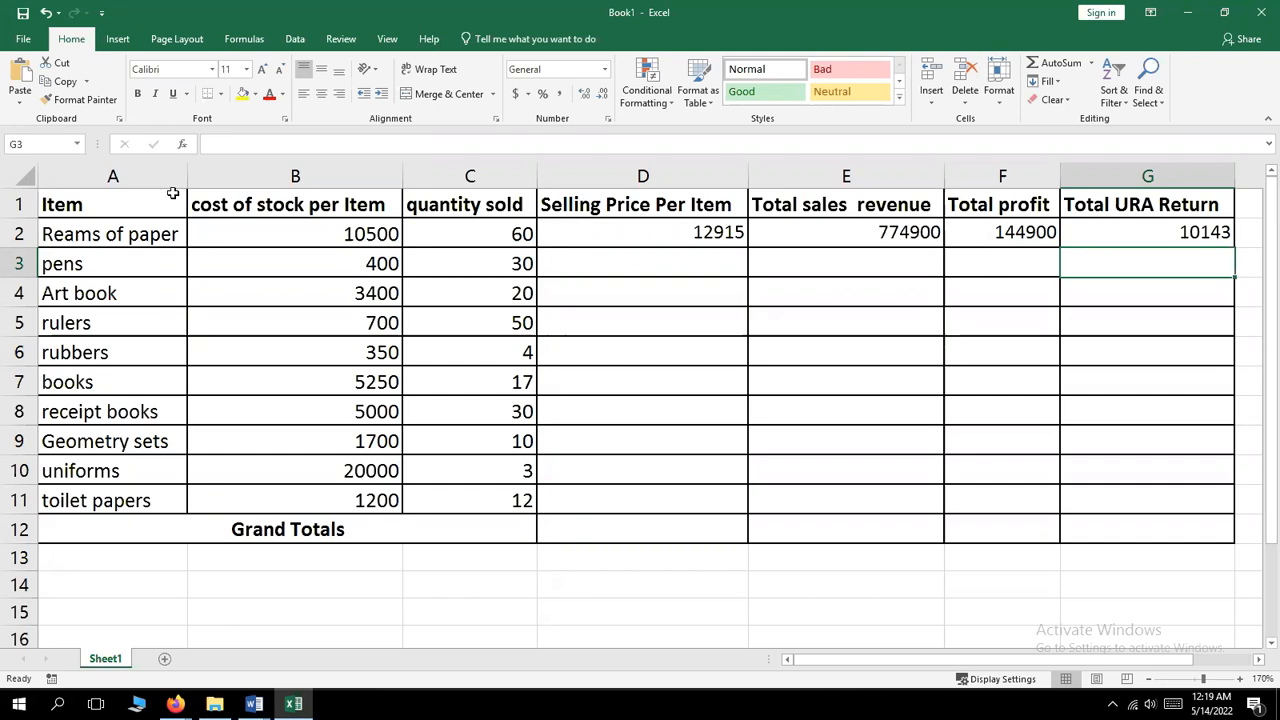
# - Fill the formulas in D2:G2 down through row 11 for all the remaining items
pyautogui.click(7, 233)
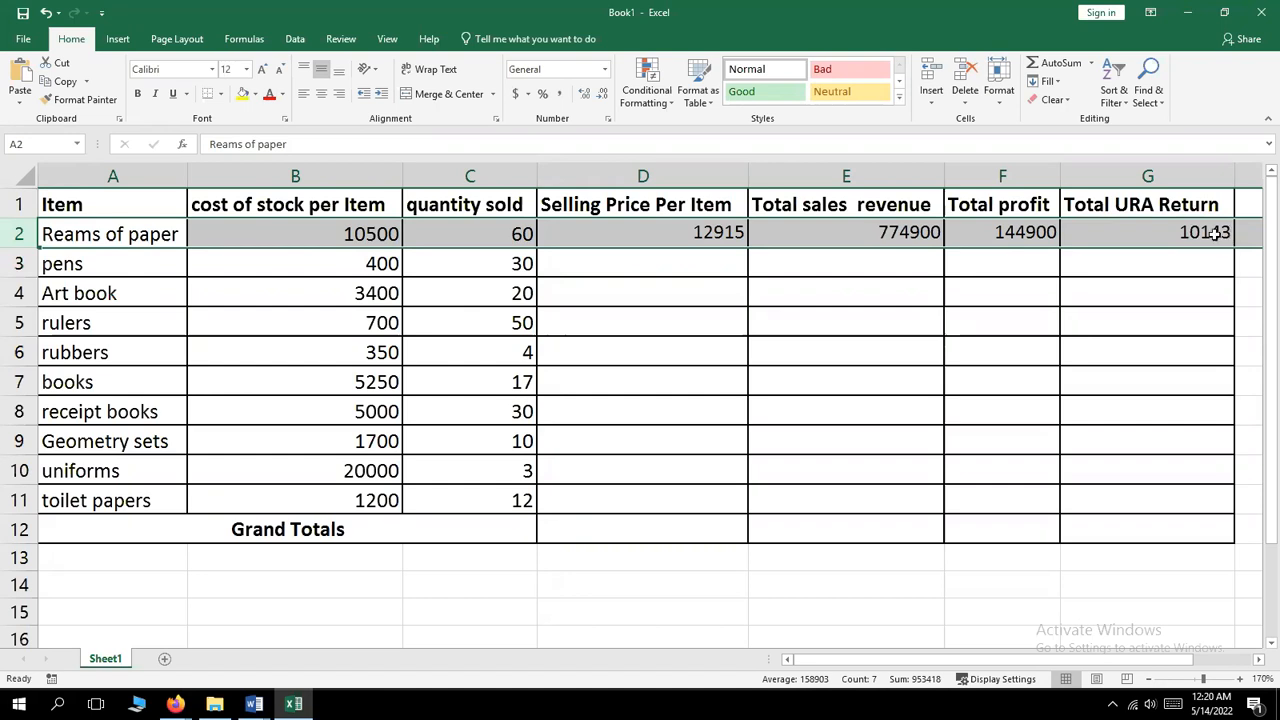
pyautogui.moveTo(690, 226); pyautogui.dragTo(1155, 243)
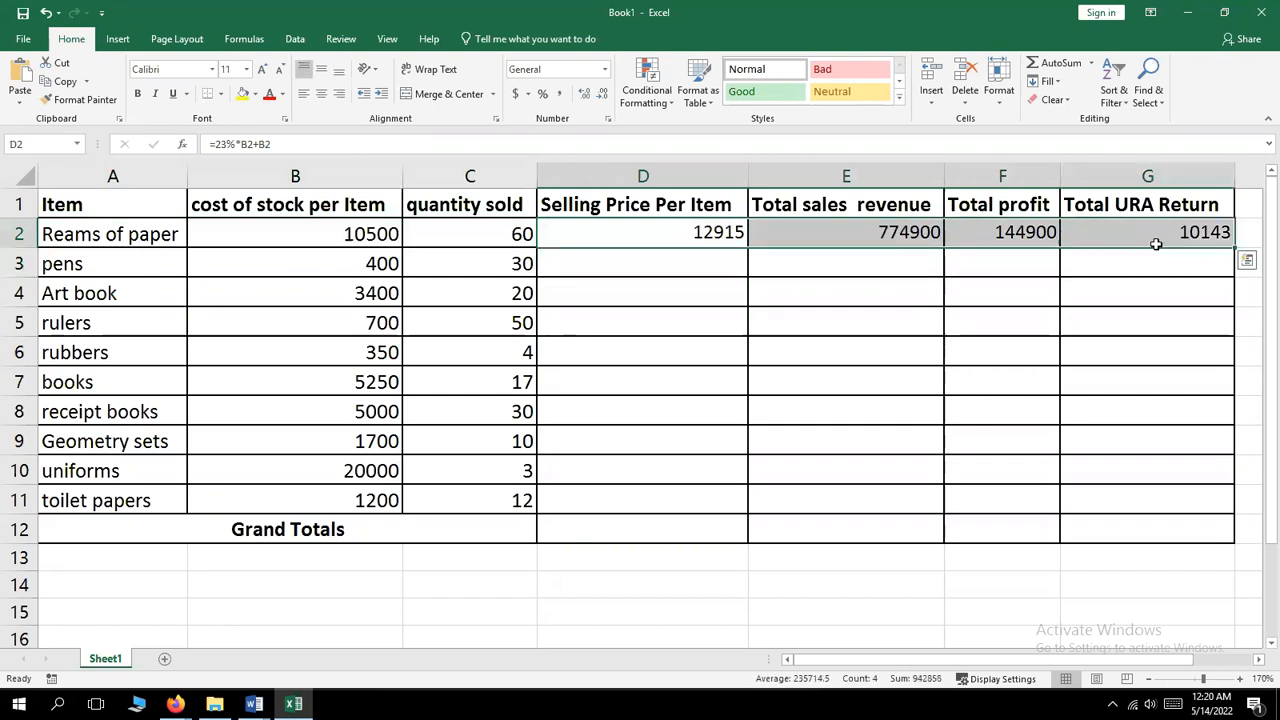
pyautogui.moveTo(1235, 247); pyautogui.dragTo(1229, 517)
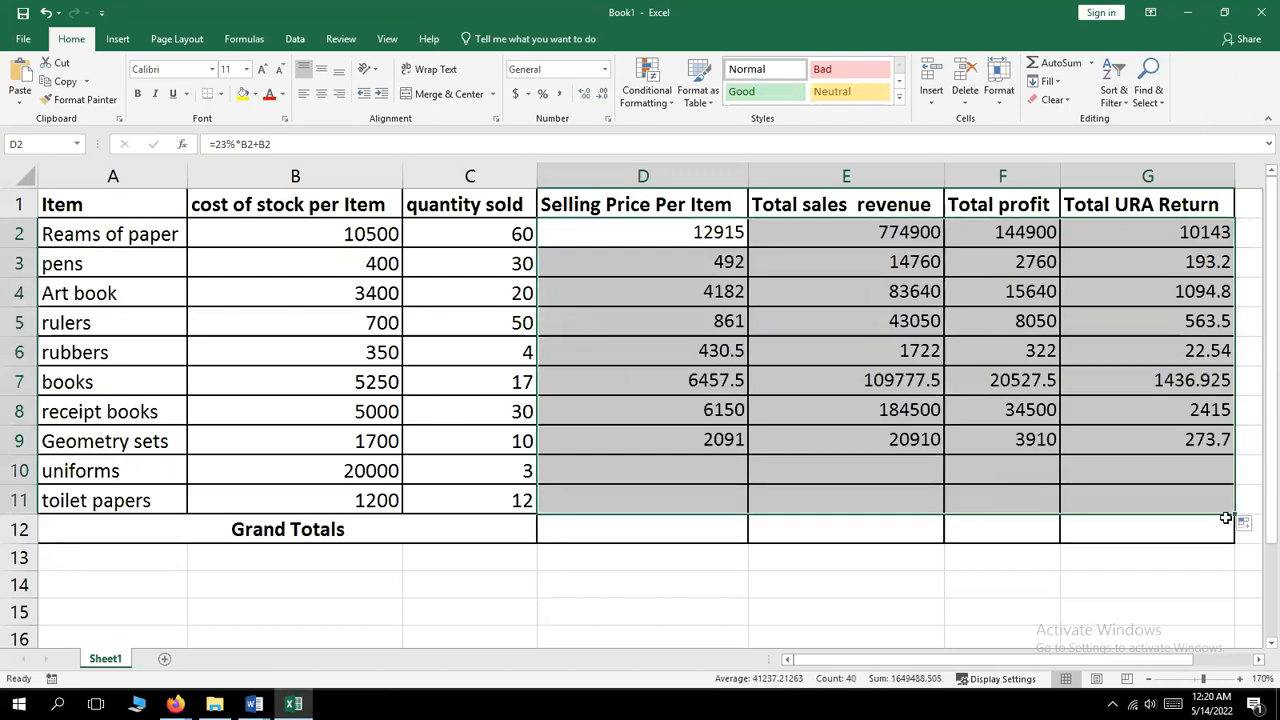
# - Switch to the Document3 Word file, read the task list below the sales table, and return to the Excel workbook
pyautogui.click(256, 704)
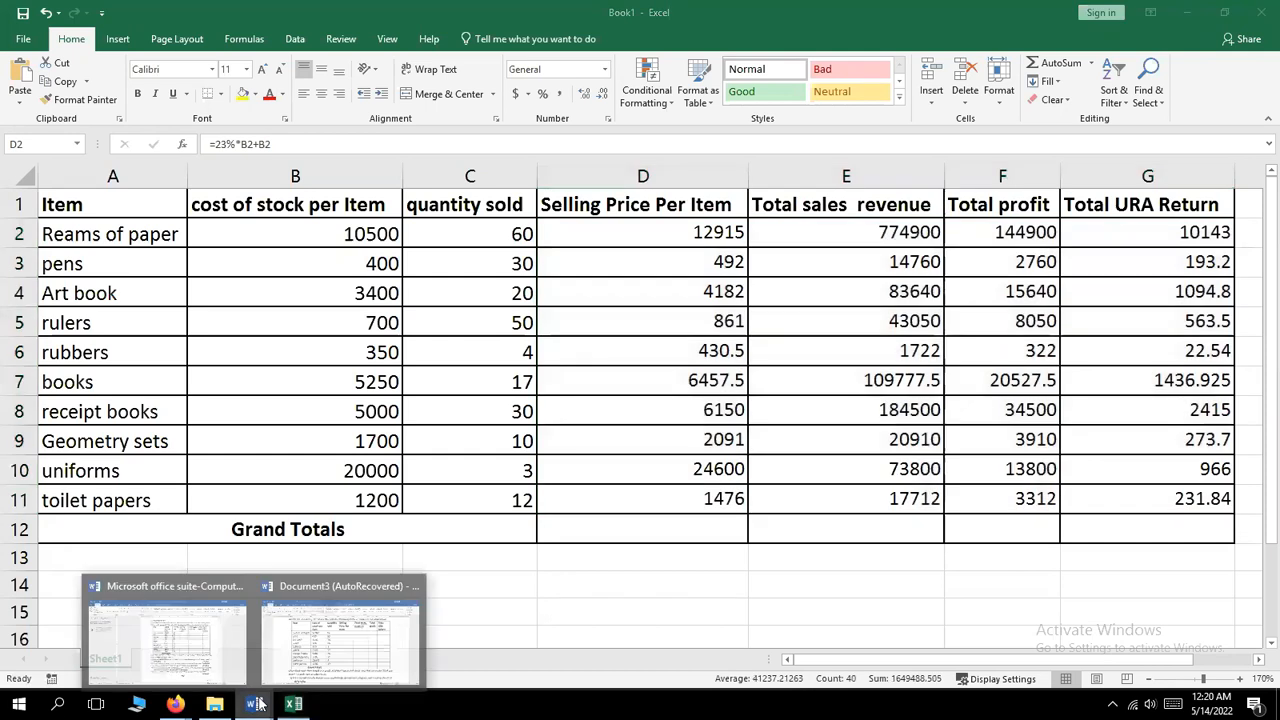
pyautogui.click(333, 645)
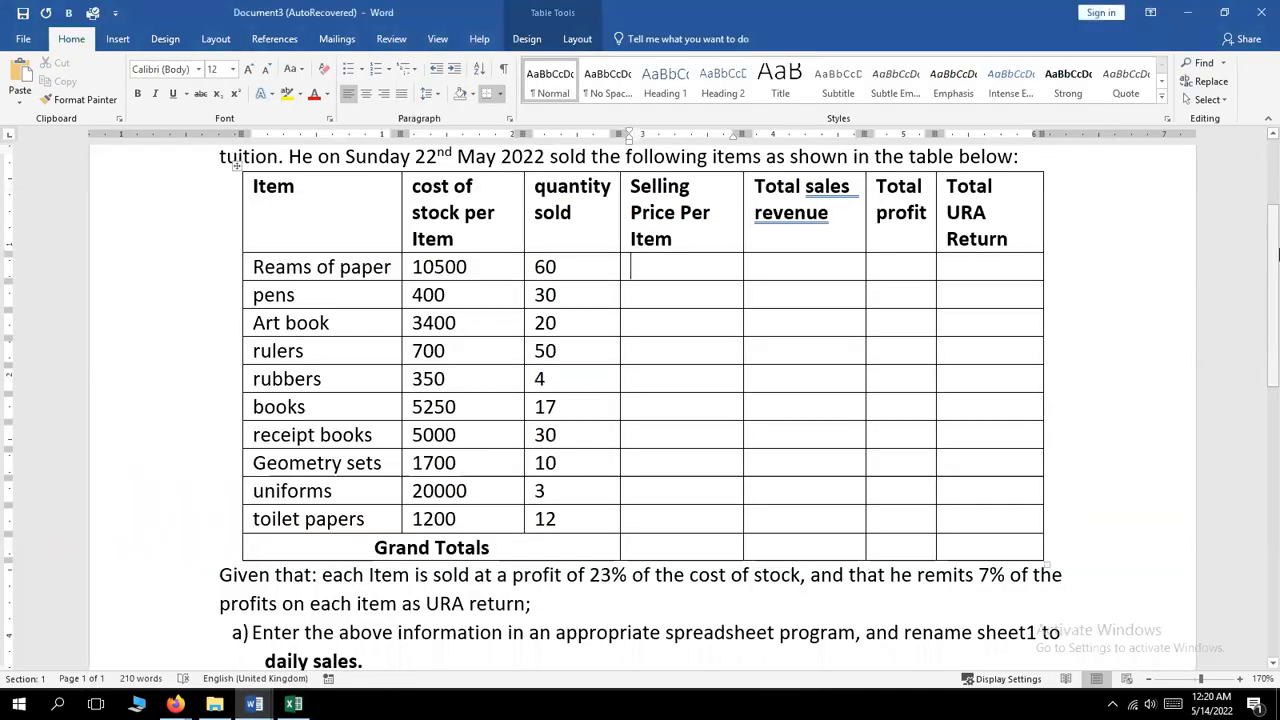
pyautogui.moveTo(1276, 257); pyautogui.dragTo(1276, 336)
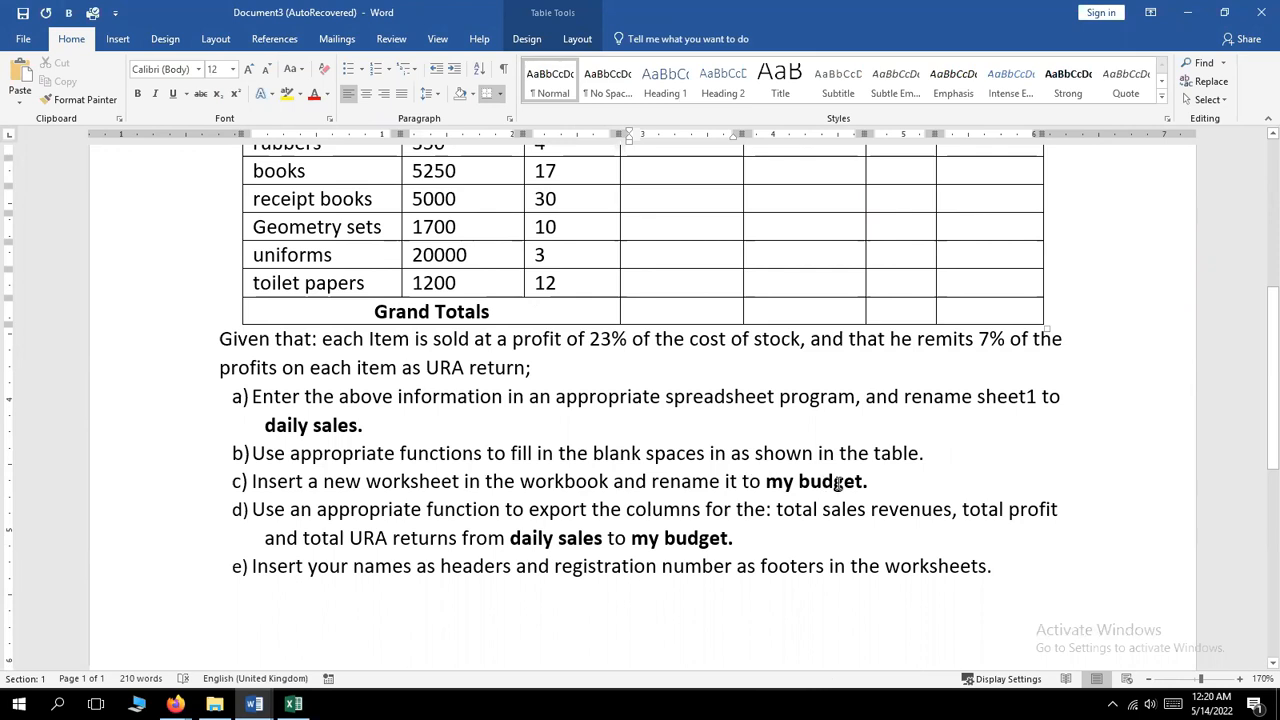
pyautogui.click(293, 705)
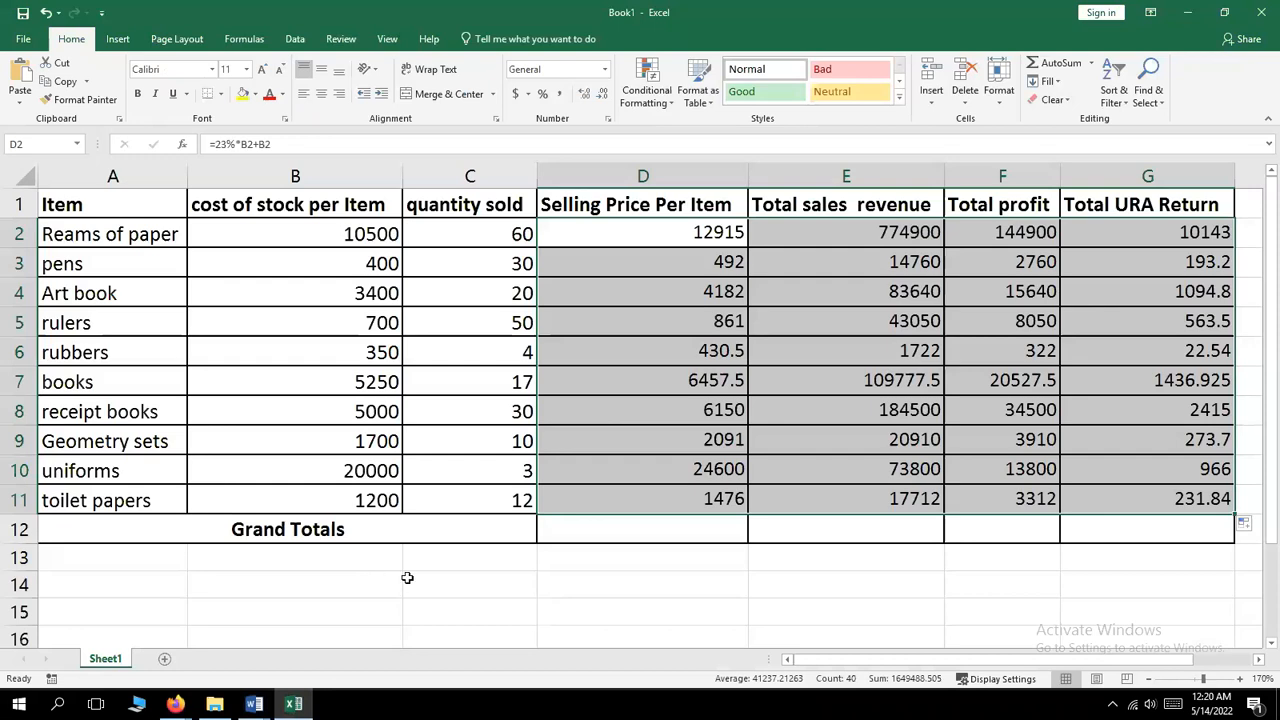
pyautogui.click(407, 578)
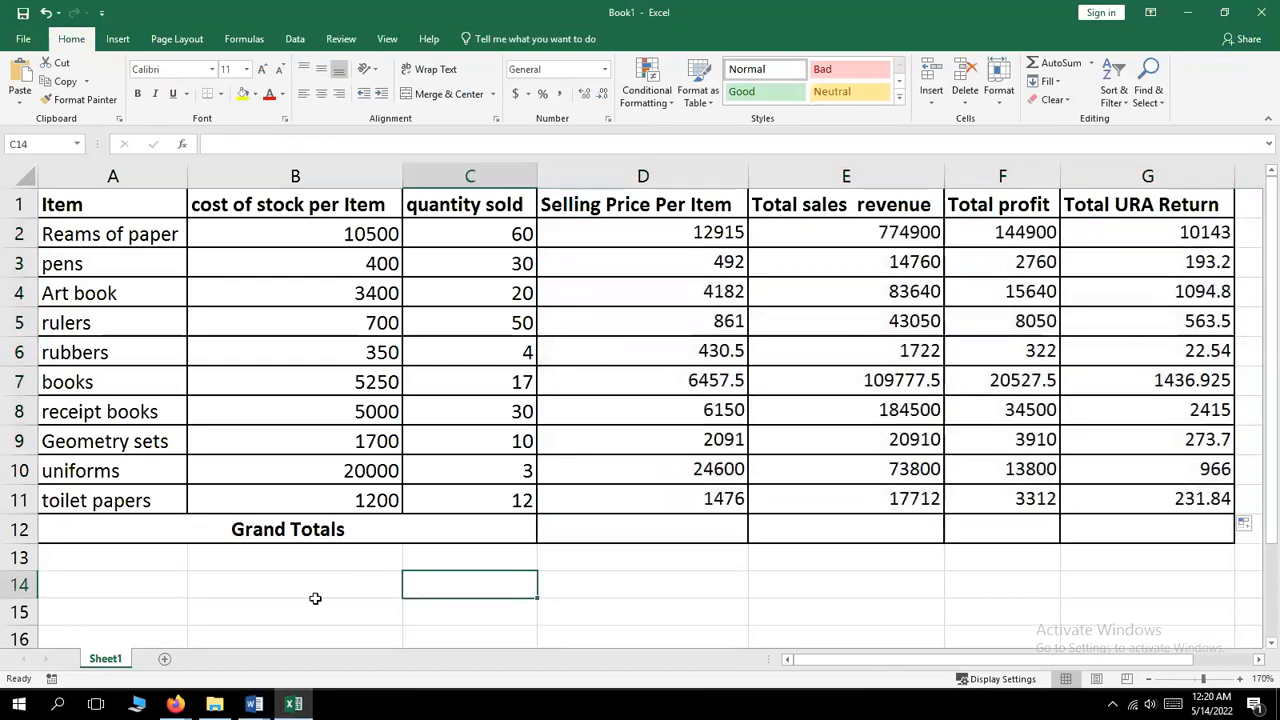
# - Insert a new worksheet in the workbook and rename it my budget
pyautogui.click(165, 661)
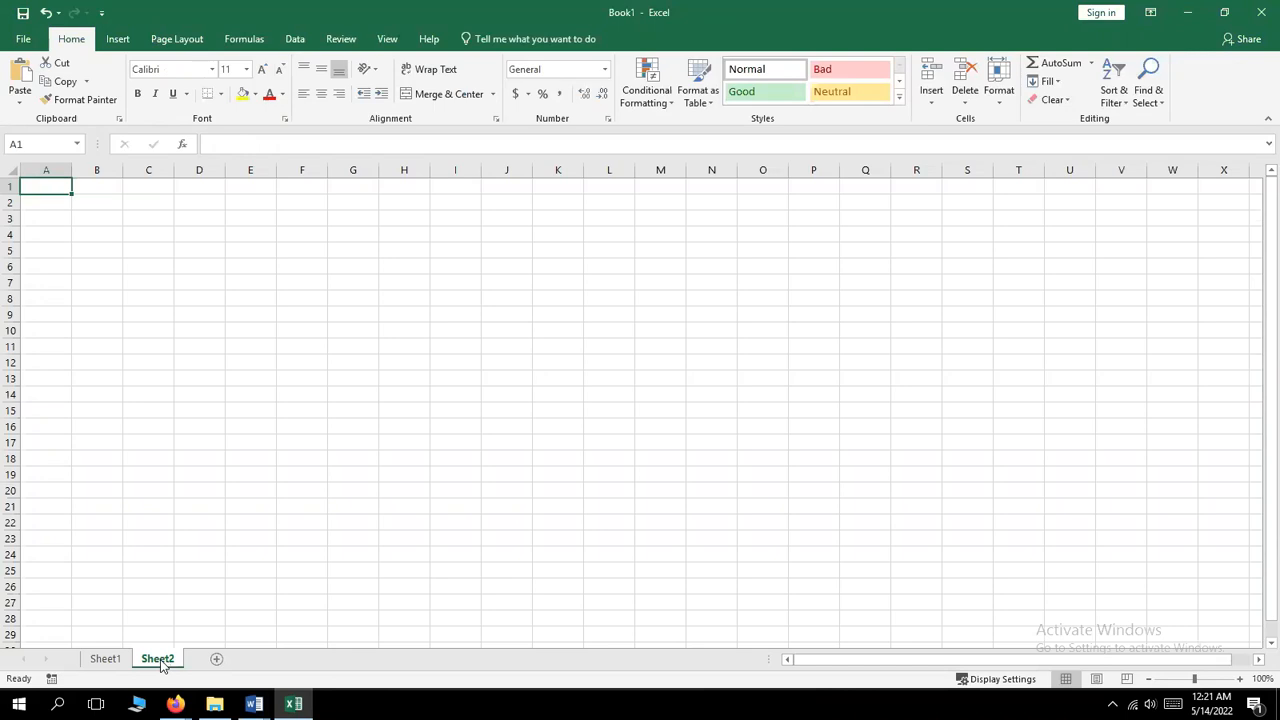
pyautogui.rightClick(161, 667)
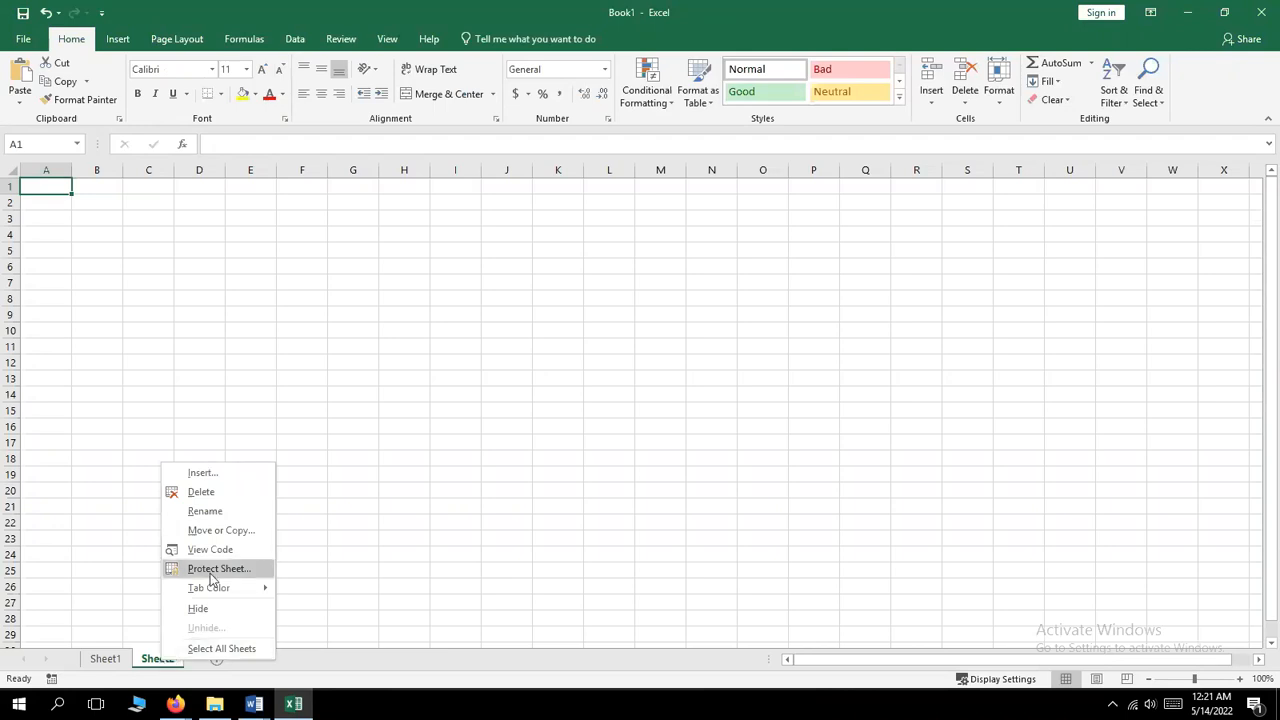
pyautogui.click(201, 512)
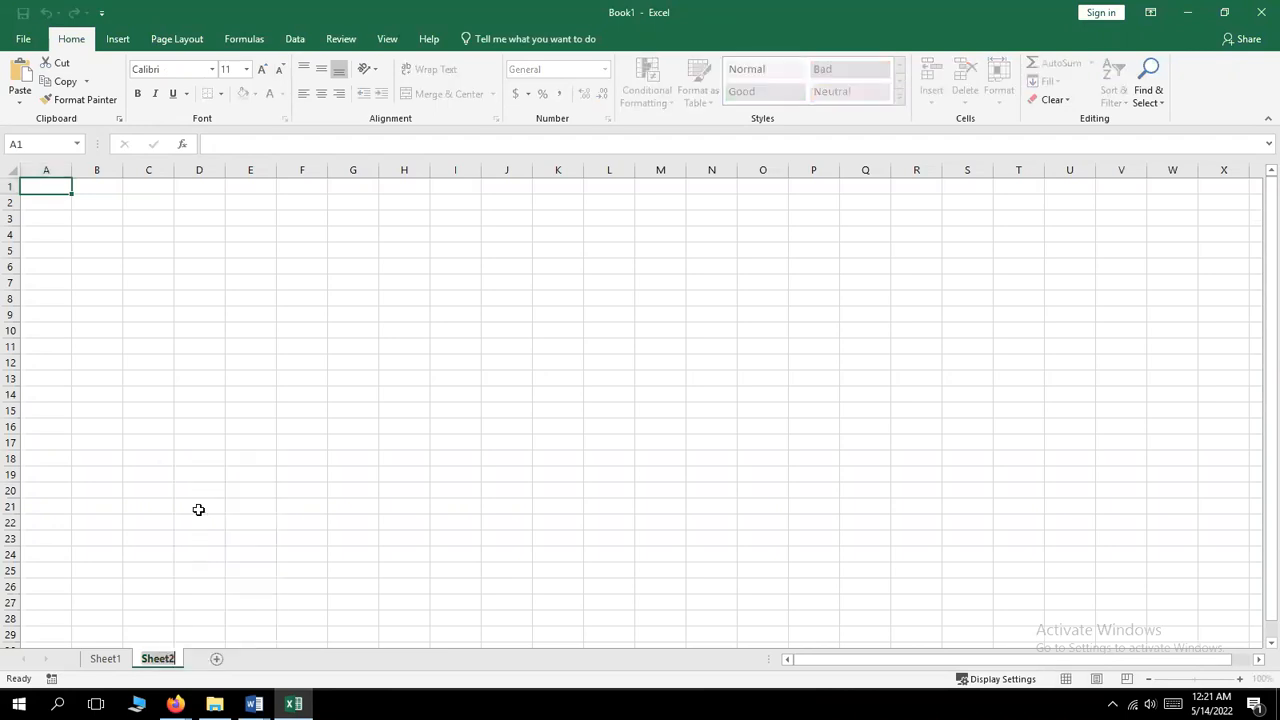
pyautogui.write('my budget')
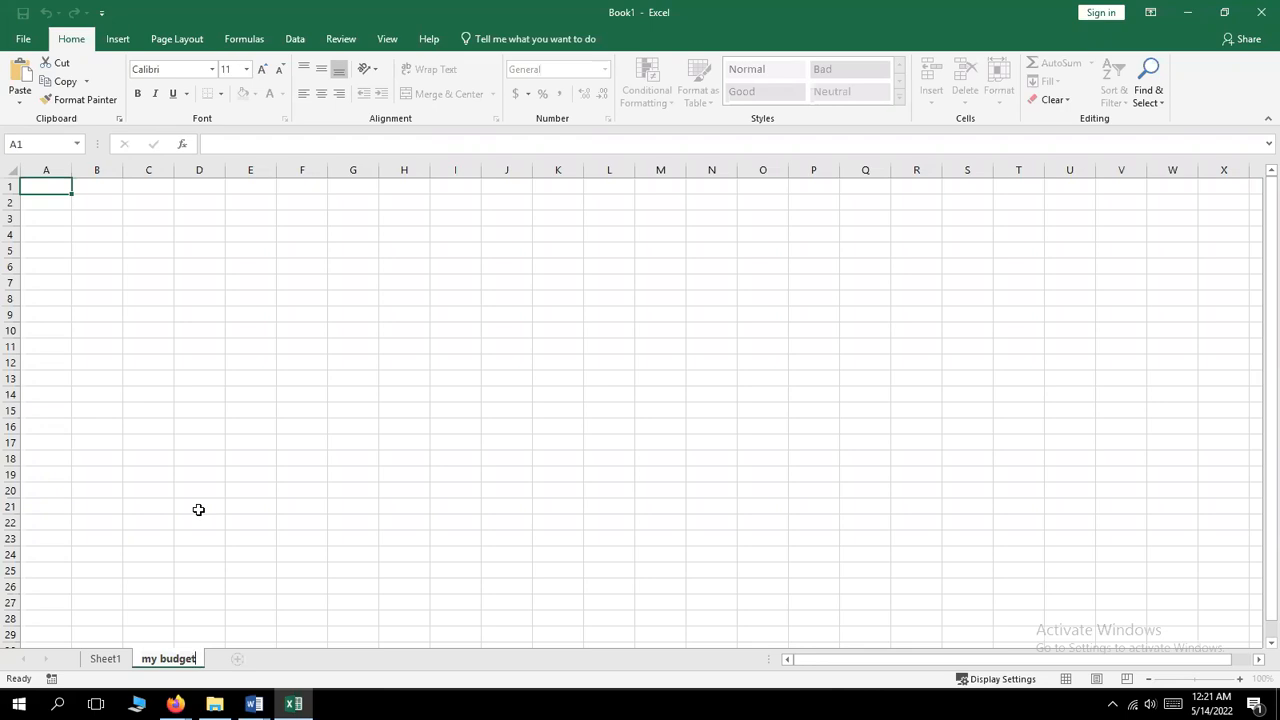
pyautogui.press('Return')
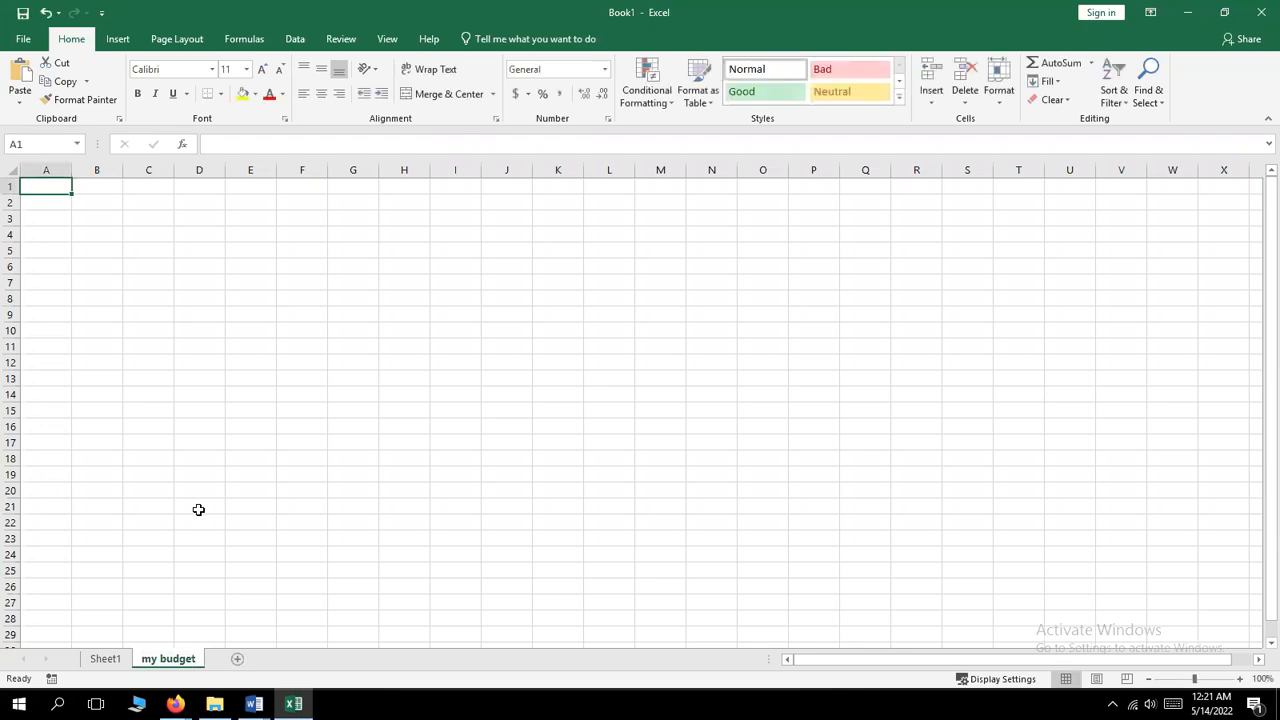
# - Check the instruction in the Word document about exporting columns to my budget, and return to the Excel workbook
pyautogui.click(253, 706)
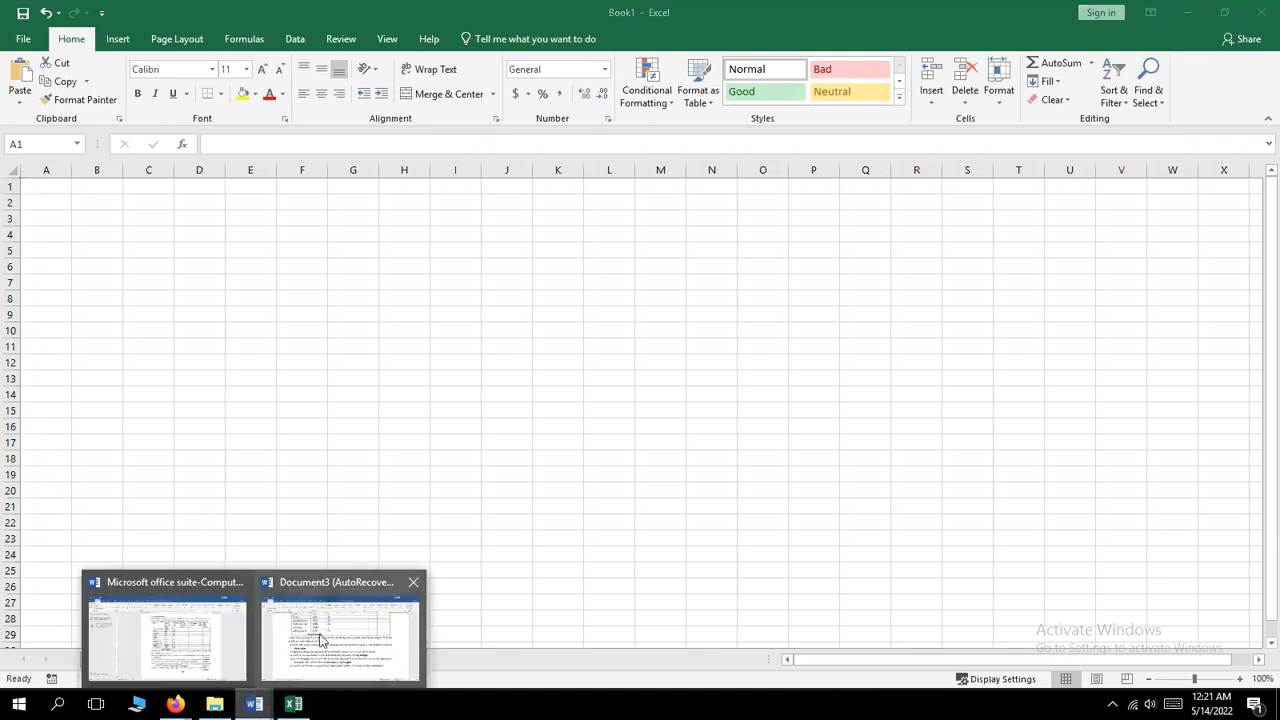
pyautogui.click(322, 640)
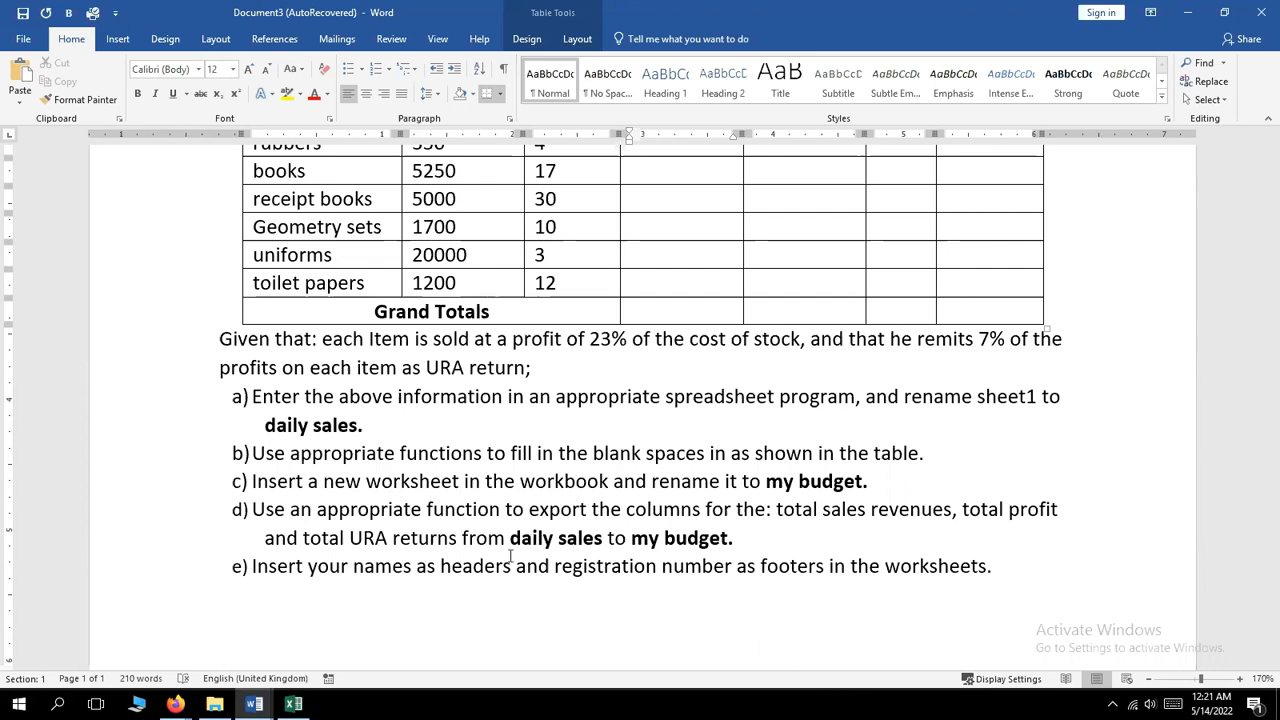
pyautogui.click(294, 705)
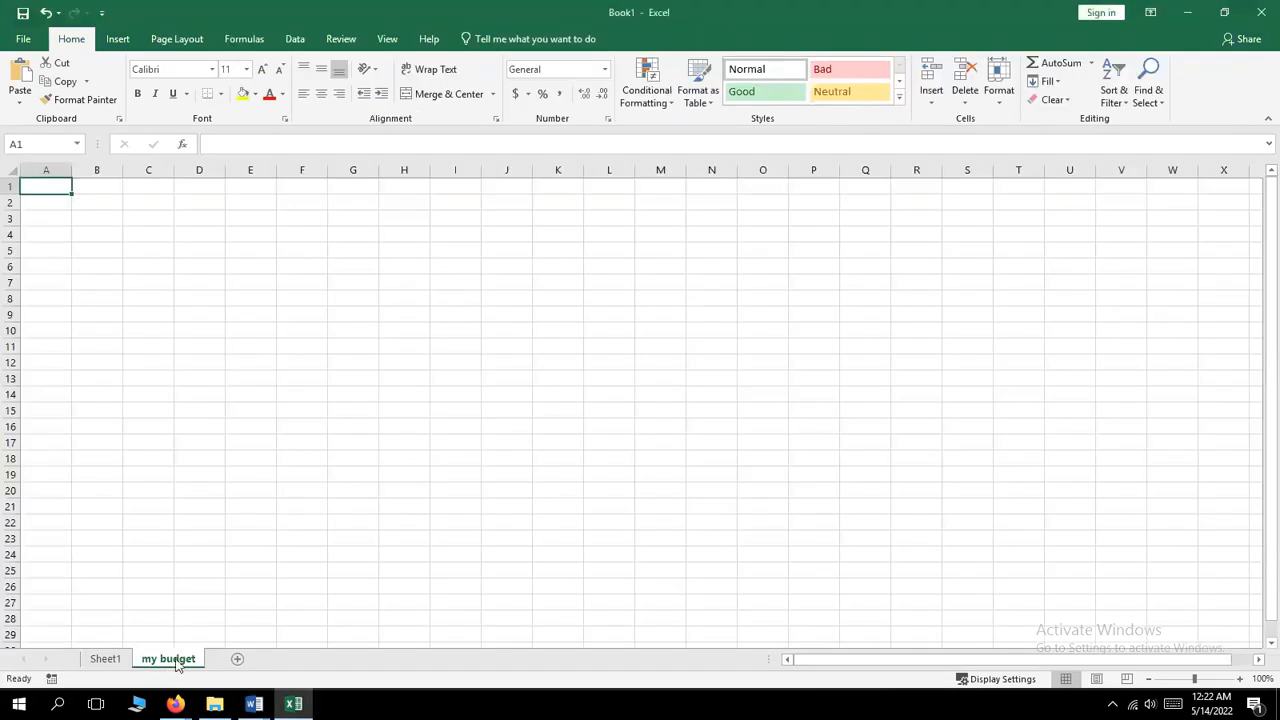
# - Link cell A1 of my budget to the Total sales revenue heading with the formula =Sheet1!E1
pyautogui.click(1241, 679)
pyautogui.click(1241, 679)
pyautogui.click(1240, 679)
pyautogui.click(1240, 679)
pyautogui.click(1240, 679)
pyautogui.click(1240, 679)
pyautogui.click(1240, 679)
pyautogui.click(1240, 679)
pyautogui.click(1240, 679)
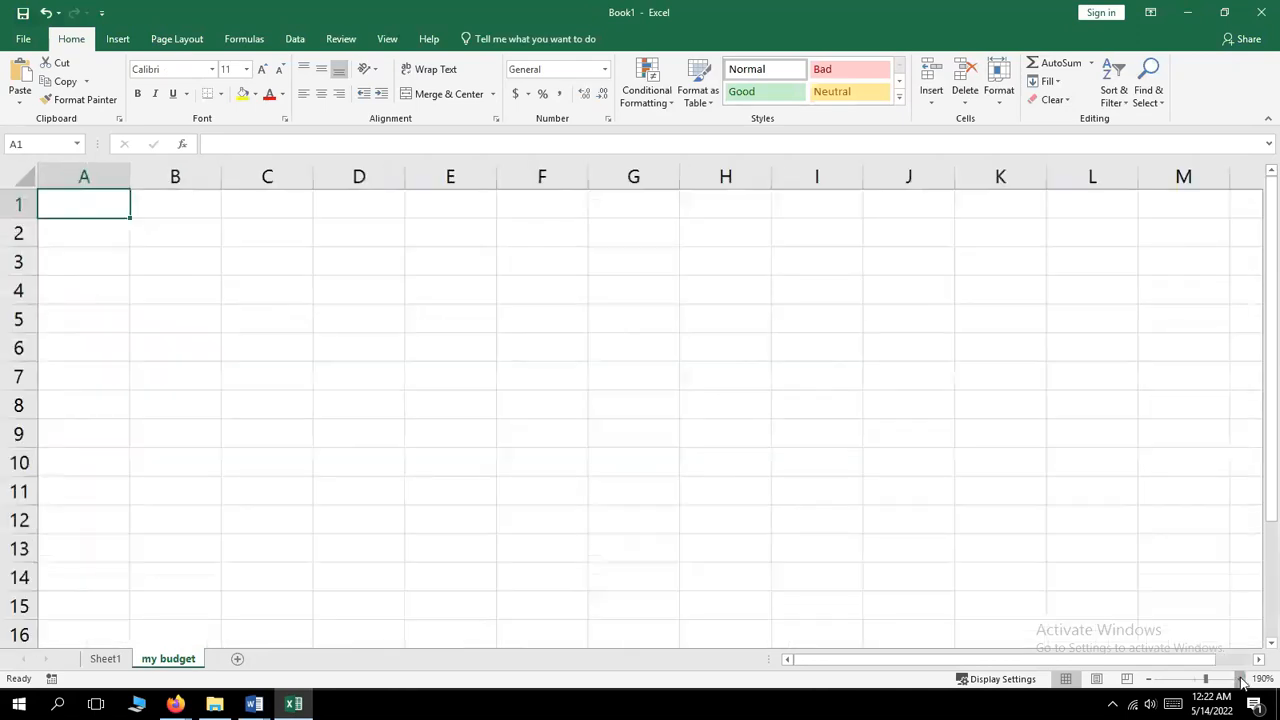
pyautogui.click(1240, 679)
pyautogui.click(1240, 679)
pyautogui.click(1240, 679)
pyautogui.click(1240, 679)
pyautogui.click(1240, 679)
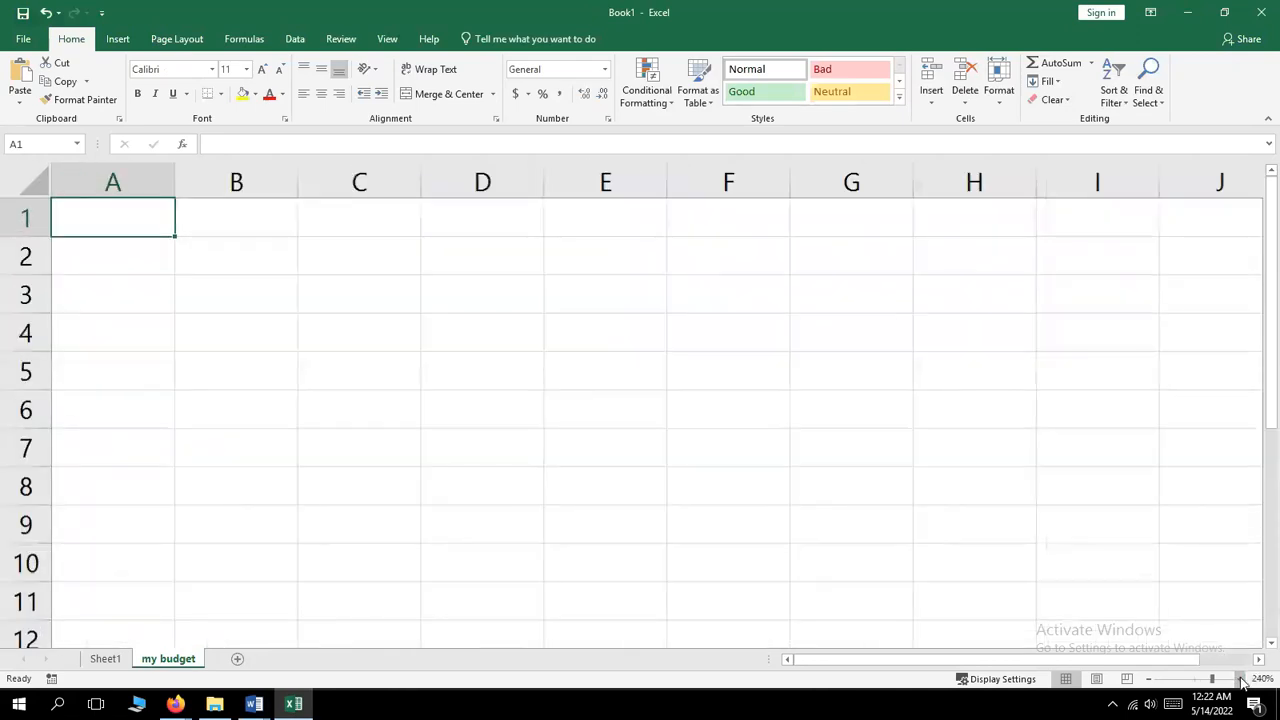
pyautogui.doubleClick(98, 215)
pyautogui.write('=')
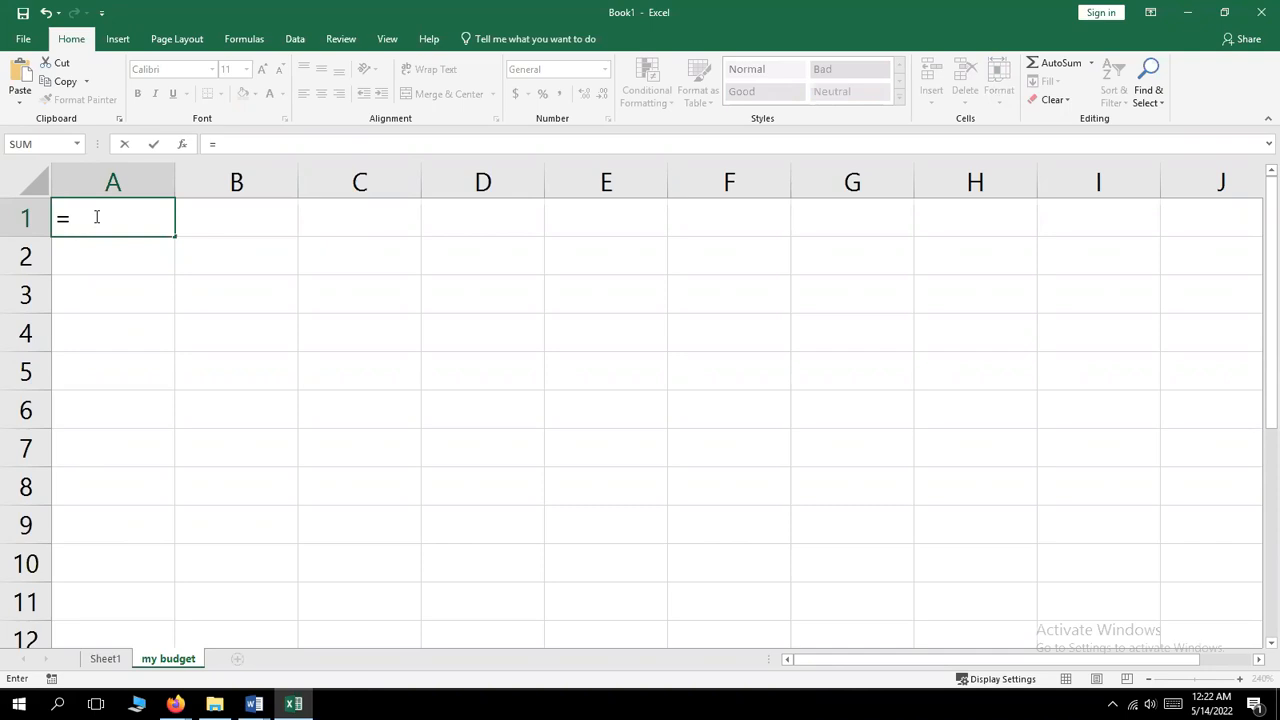
pyautogui.click(105, 659)
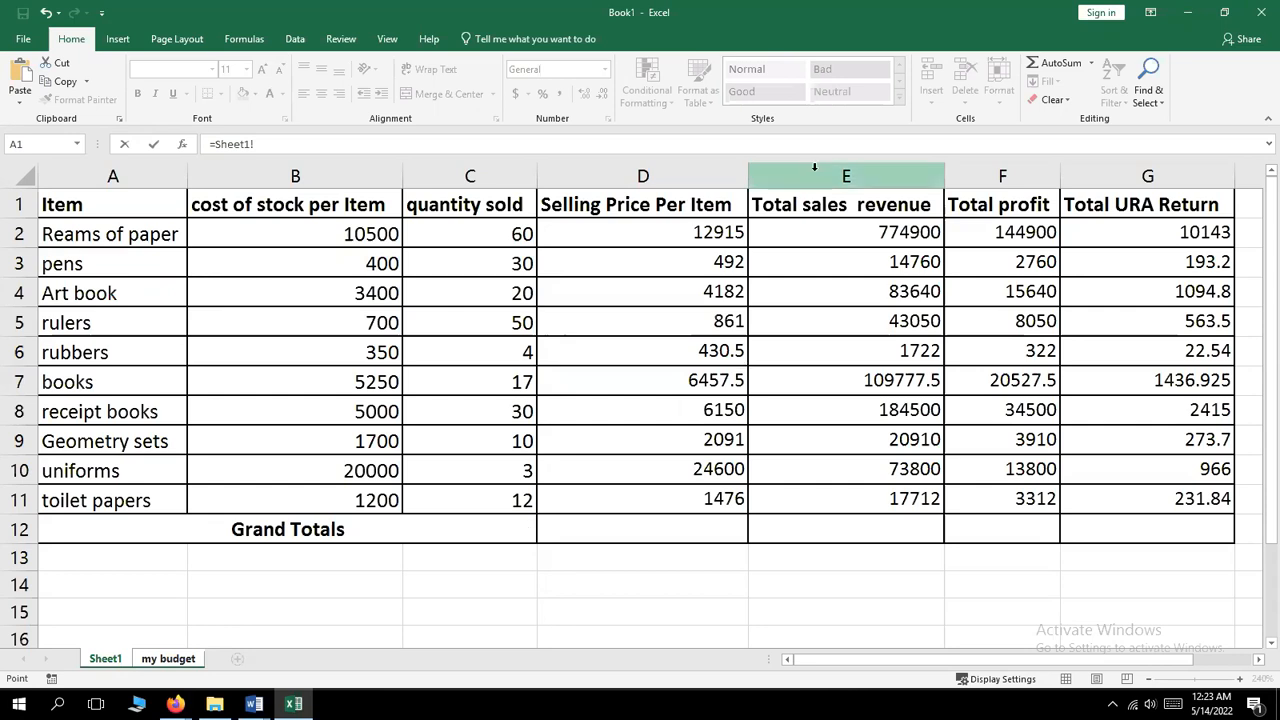
pyautogui.click(805, 204)
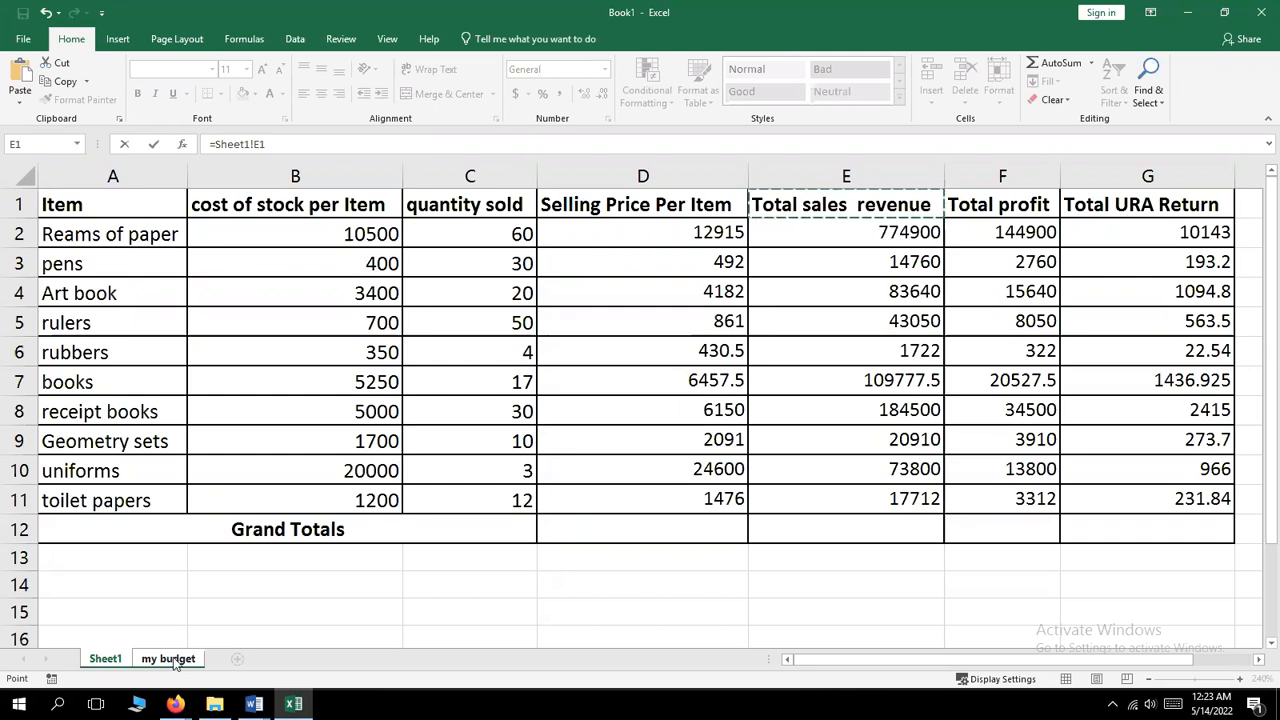
pyautogui.click(168, 659)
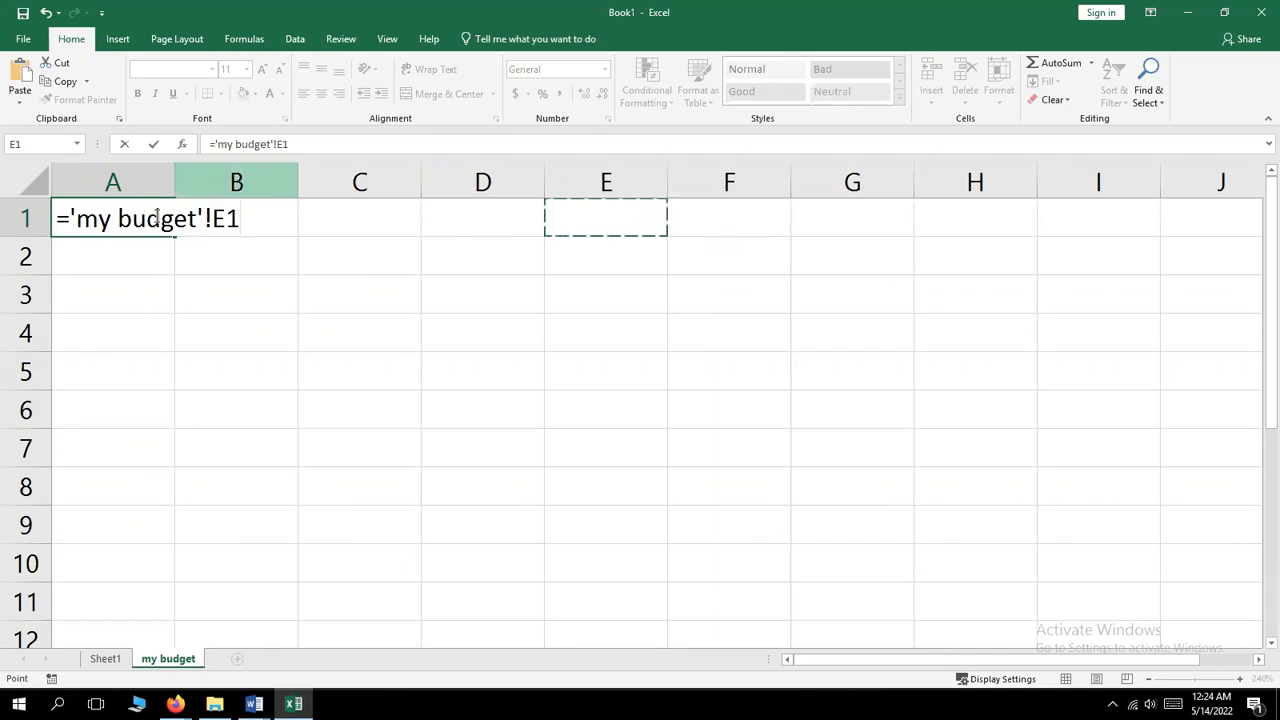
pyautogui.click(104, 659)
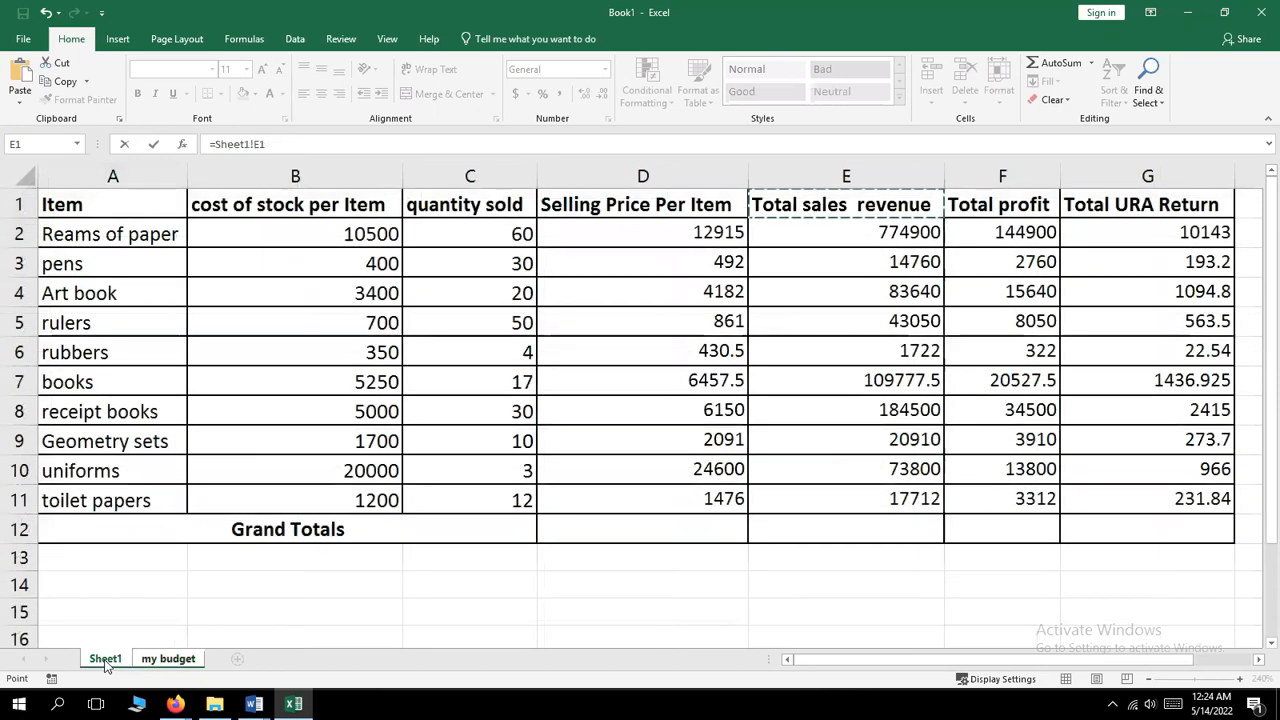
pyautogui.press('Return')
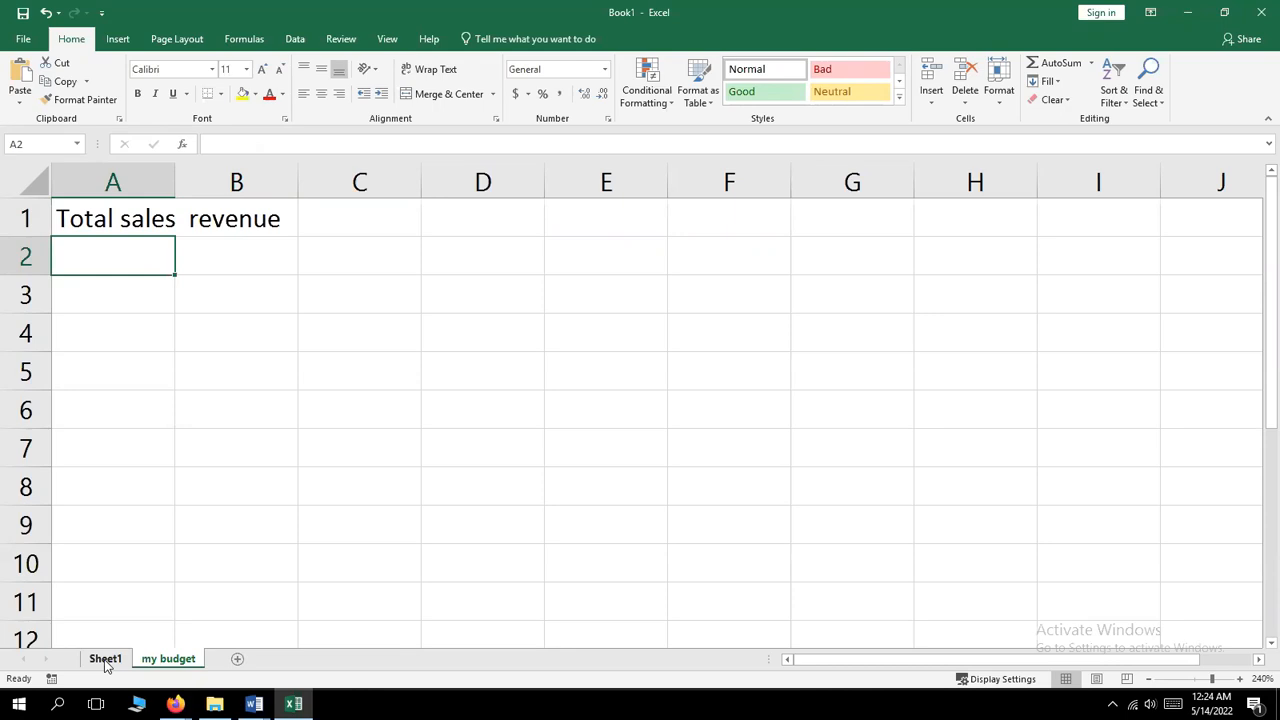
# - Clear A1 on the my budget sheet and begin a manually written formula with =sheet1!
pyautogui.click(101, 220)
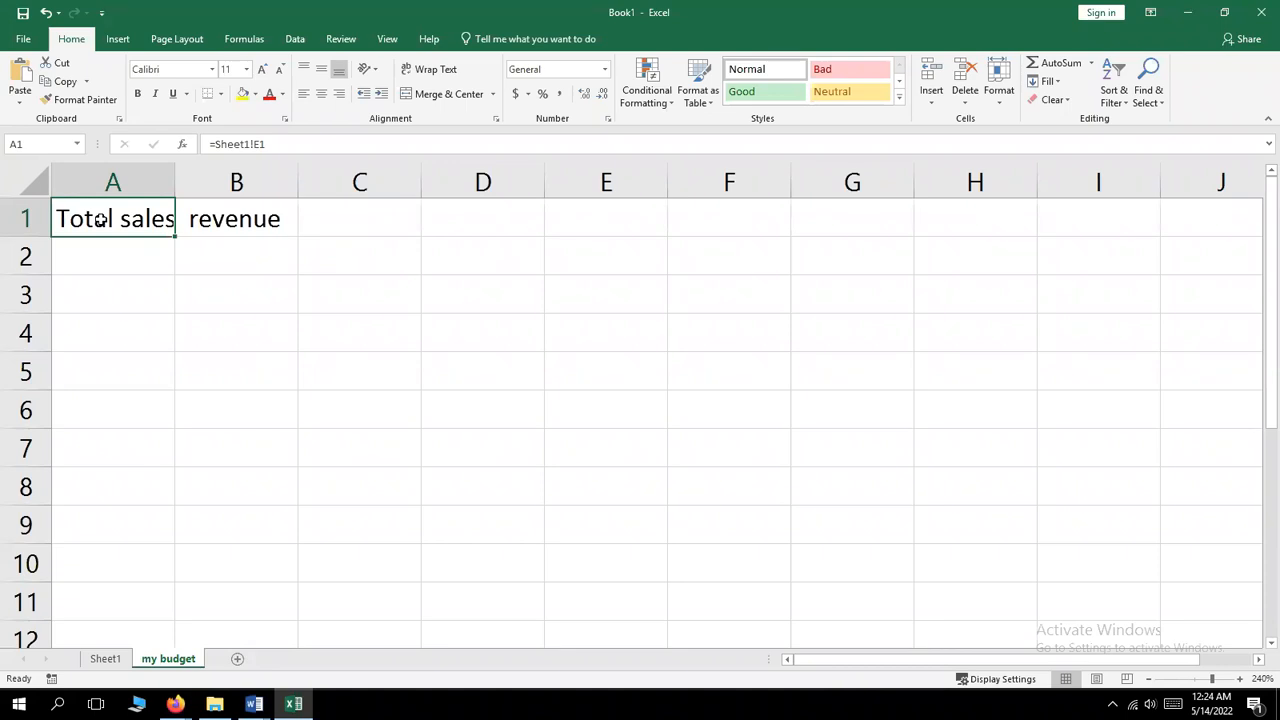
pyautogui.press('Delete')
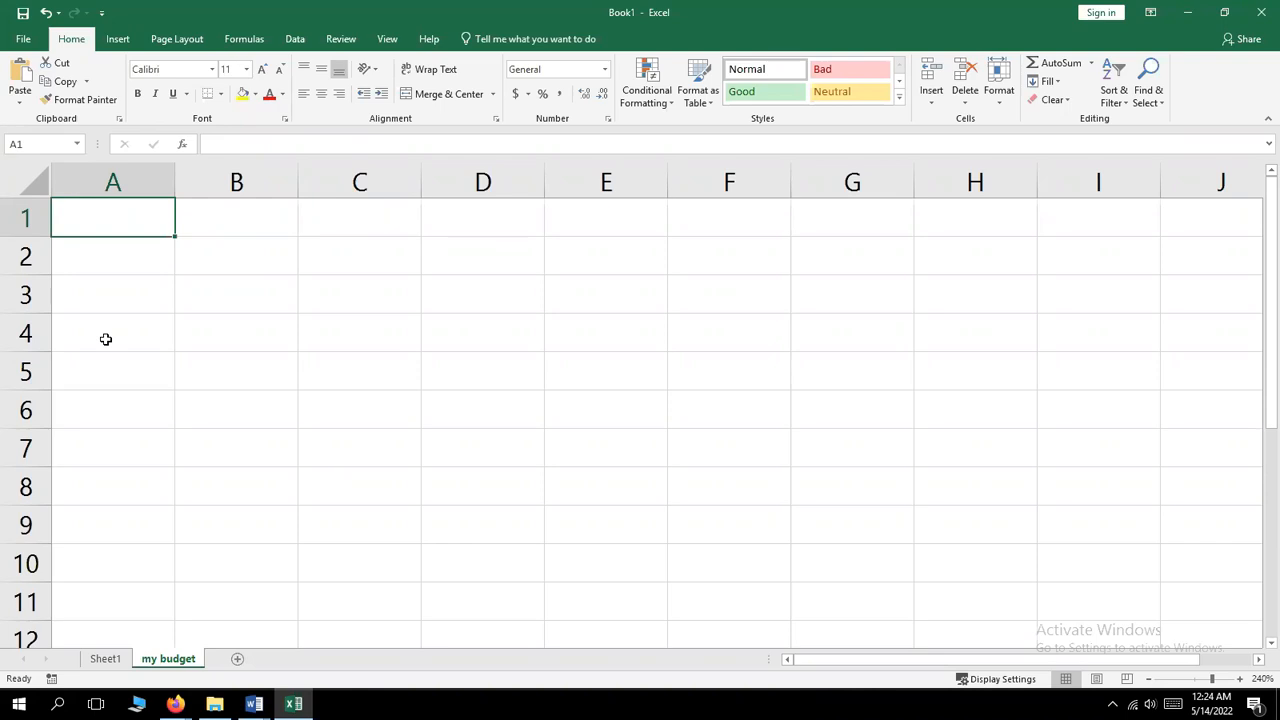
pyautogui.write('=')
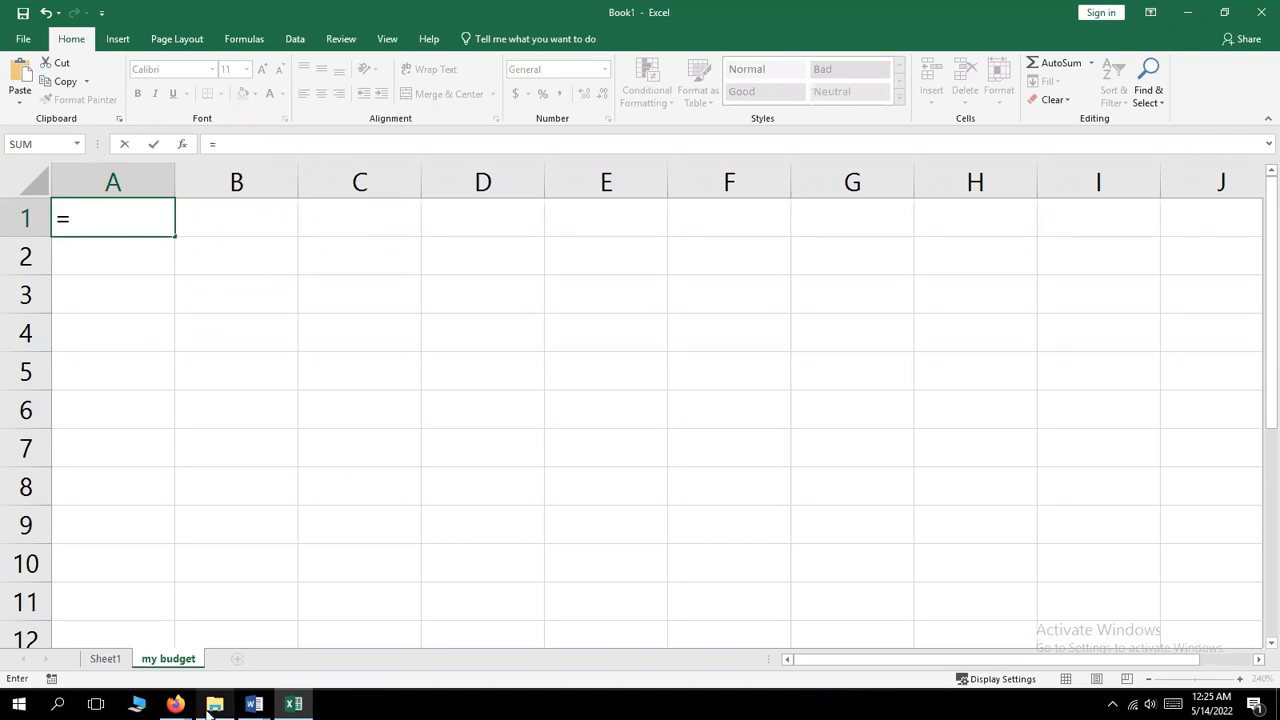
pyautogui.write('sheet1')
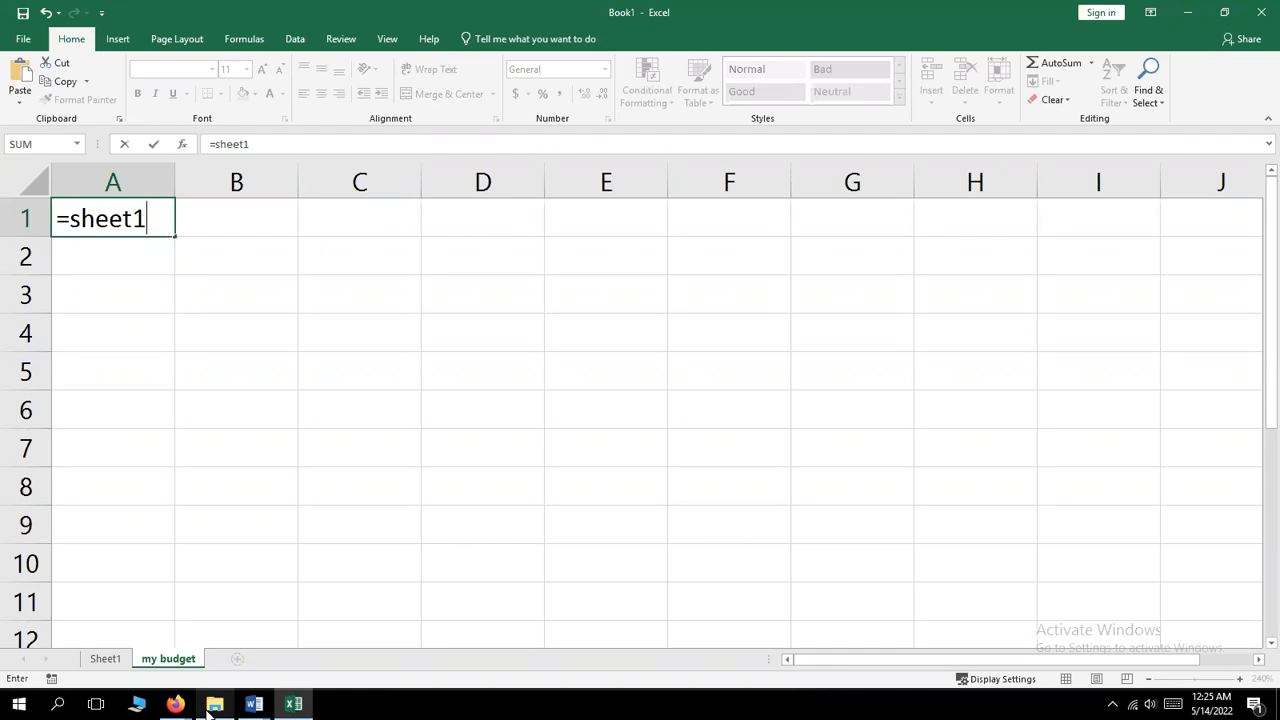
pyautogui.write('§')
pyautogui.press('BackSpace')
pyautogui.write('!')
# - Replace the stray sheet reference at the end of the A1 formula on my budget with the cell reference e1
pyautogui.click(103, 662)
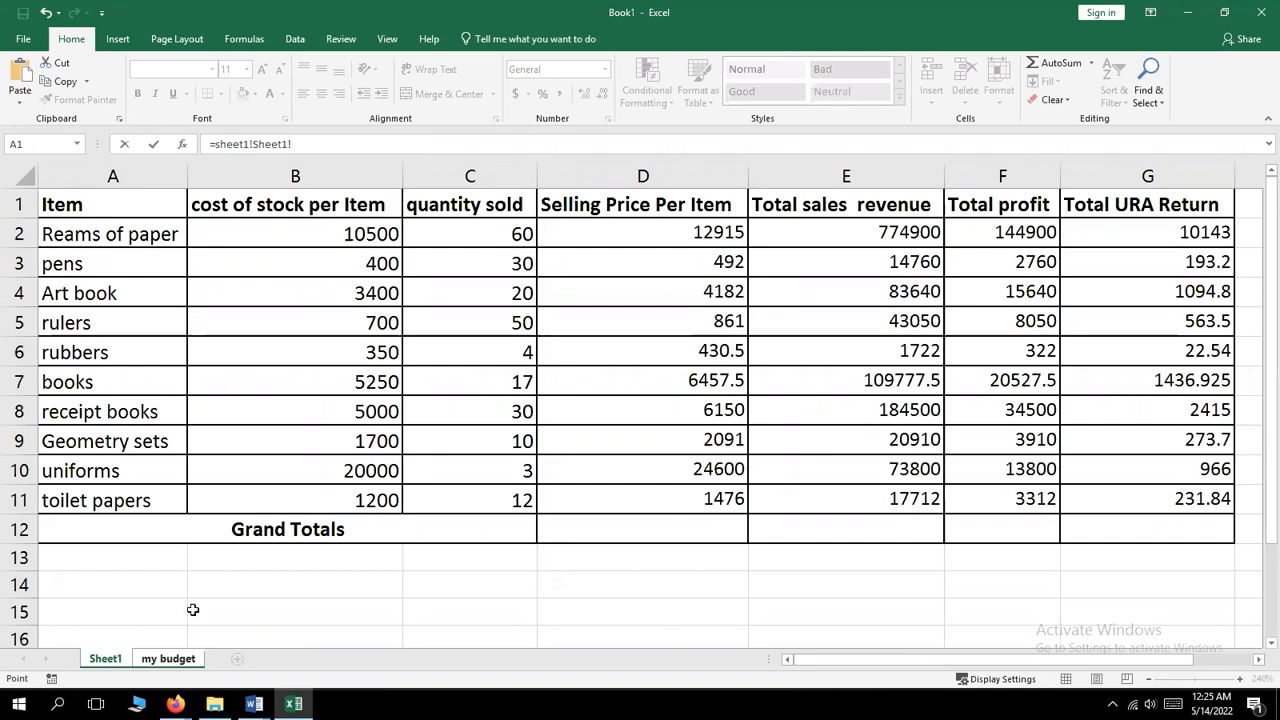
pyautogui.click(170, 659)
pyautogui.click(285, 217)
pyautogui.moveTo(297, 217); pyautogui.dragTo(165, 222)
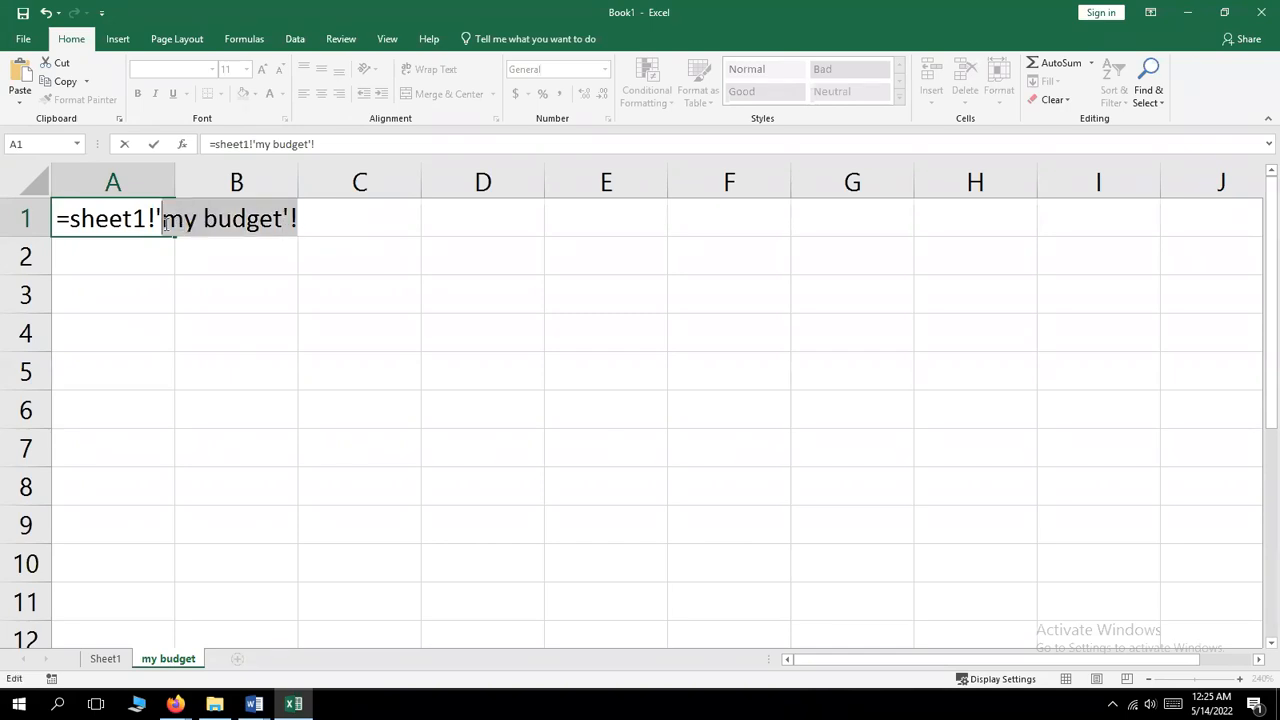
pyautogui.write('e')
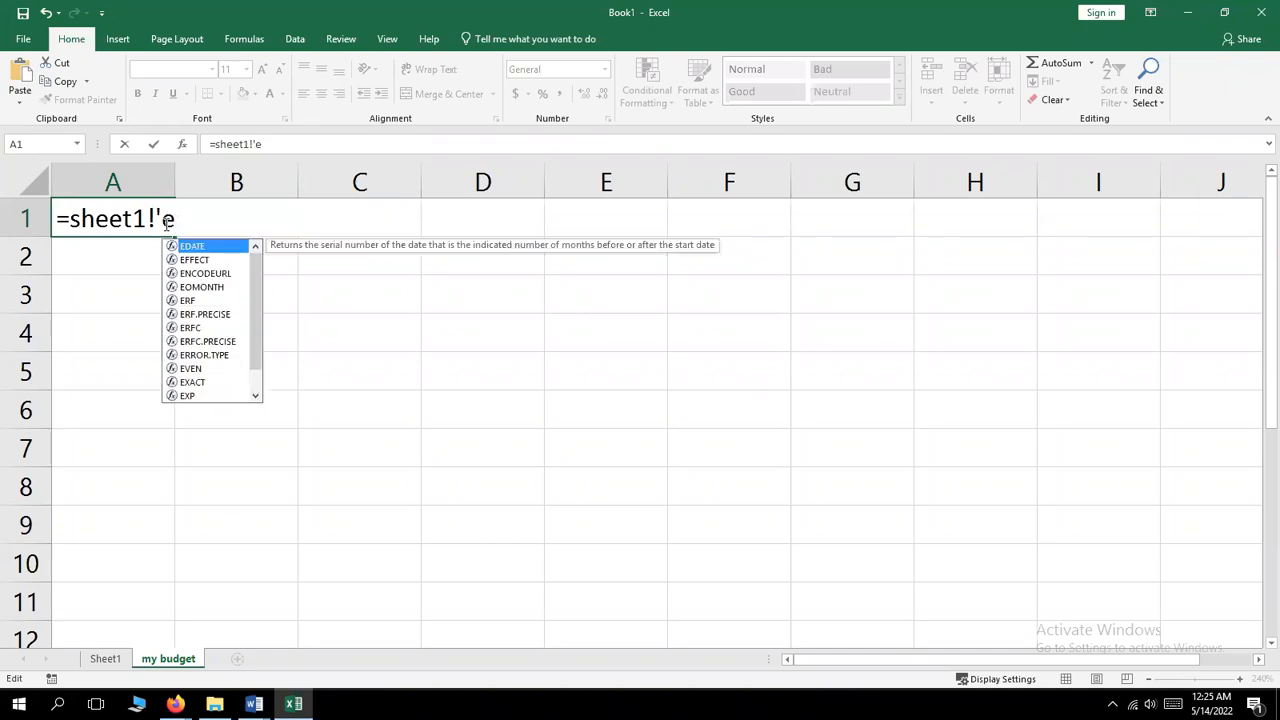
pyautogui.write('1')
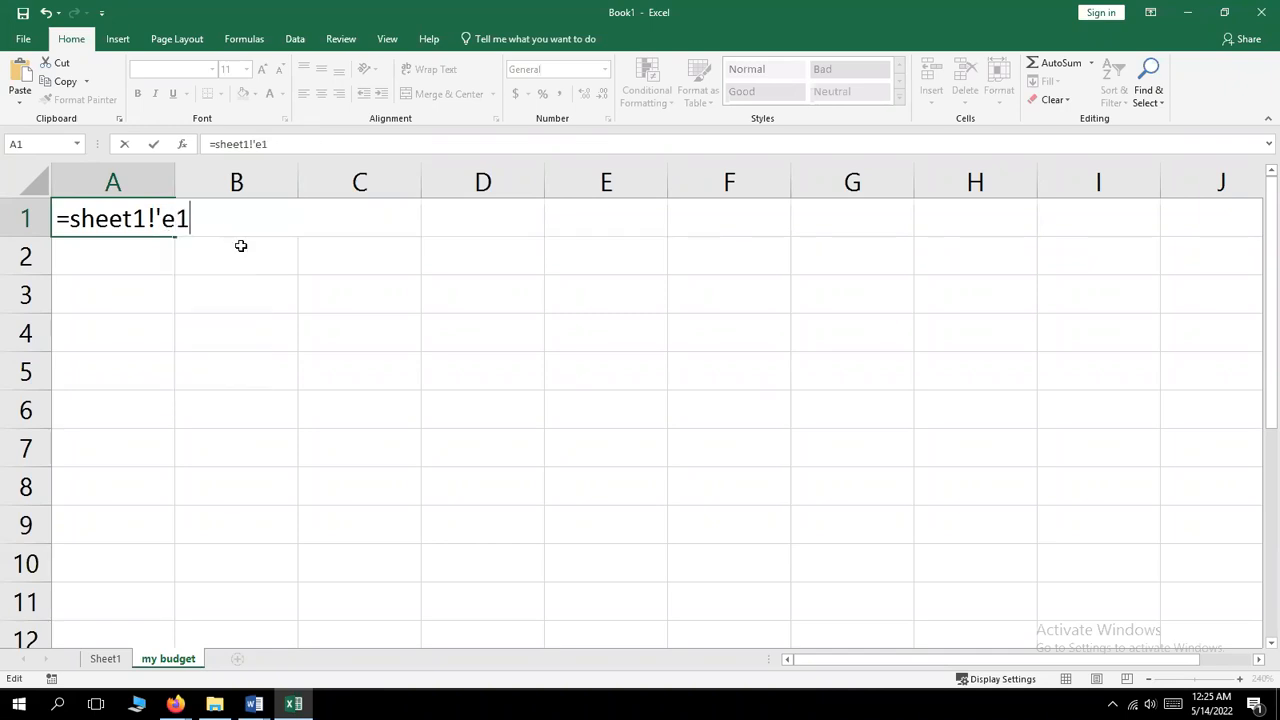
pyautogui.press('Return')
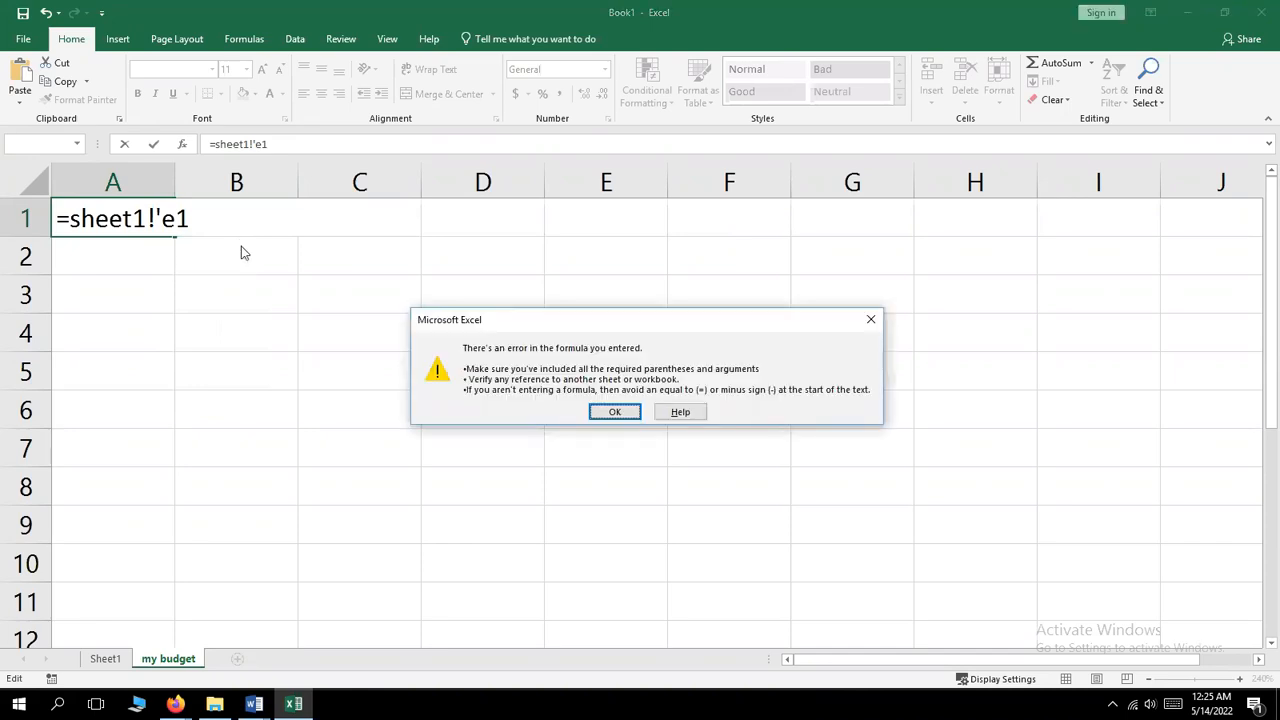
pyautogui.press('Return')
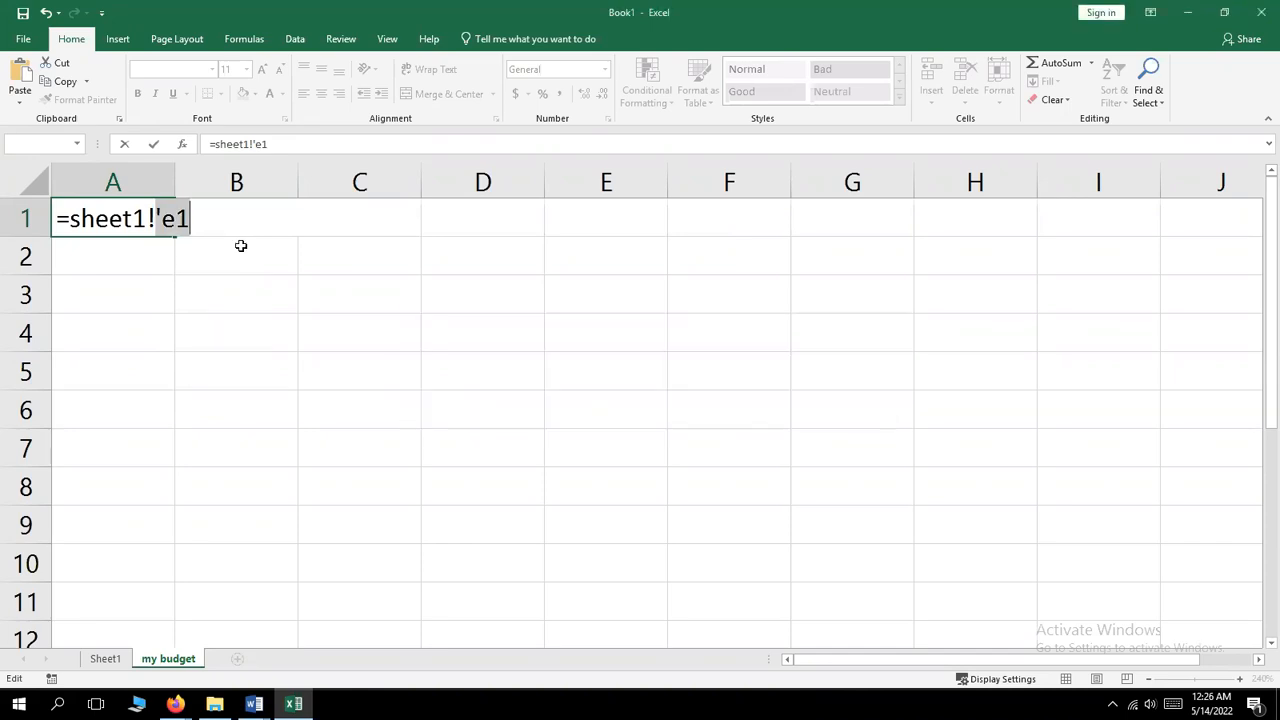
# - Remove the stray apostrophe from the A1 formula so it reads =sheet1!e1, and enter it
pyautogui.click(162, 211)
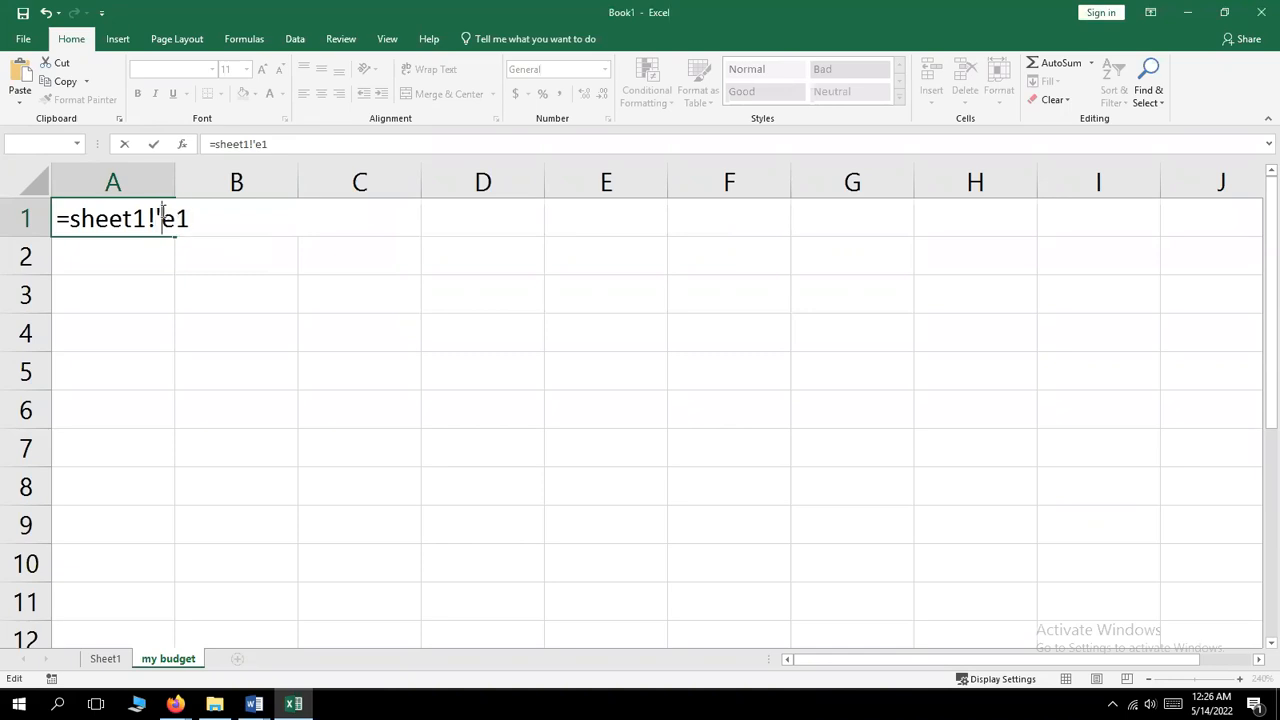
pyautogui.press('BackSpace')
pyautogui.press('Return')
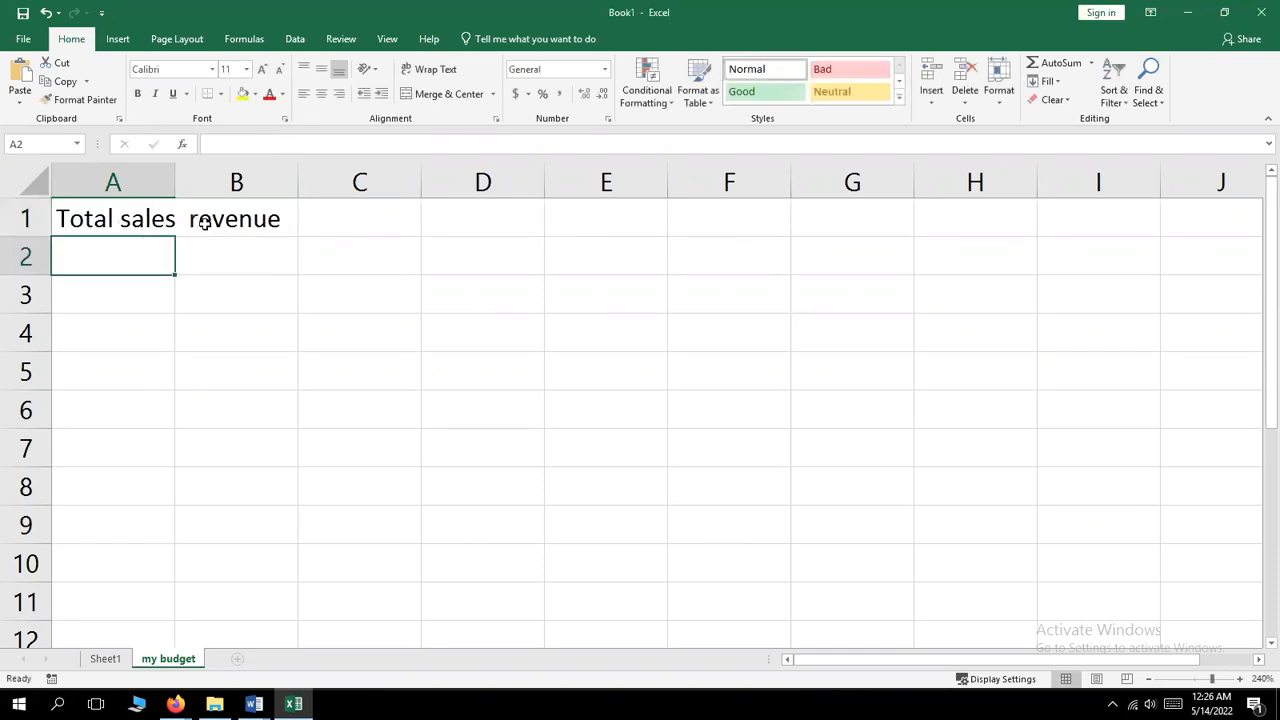
# - Fill the A1 link on my budget across to column C and down through row 15
pyautogui.click(104, 220)
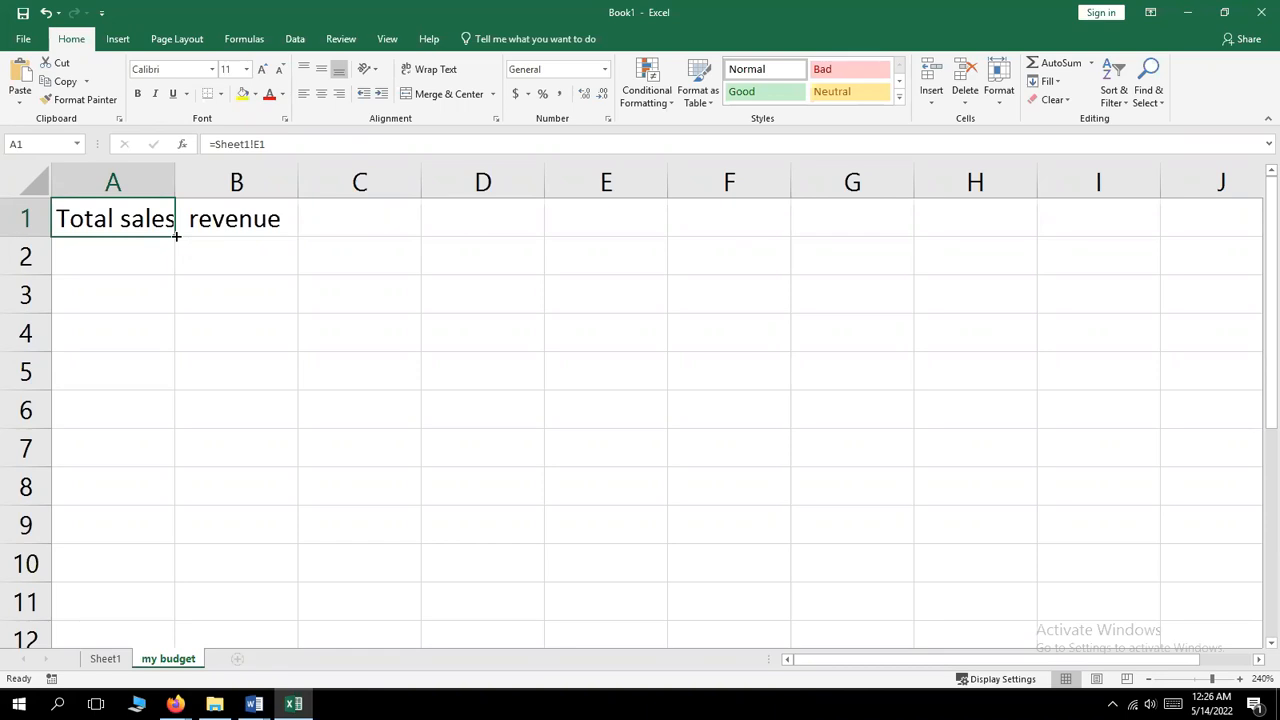
pyautogui.moveTo(176, 236); pyautogui.dragTo(386, 226)
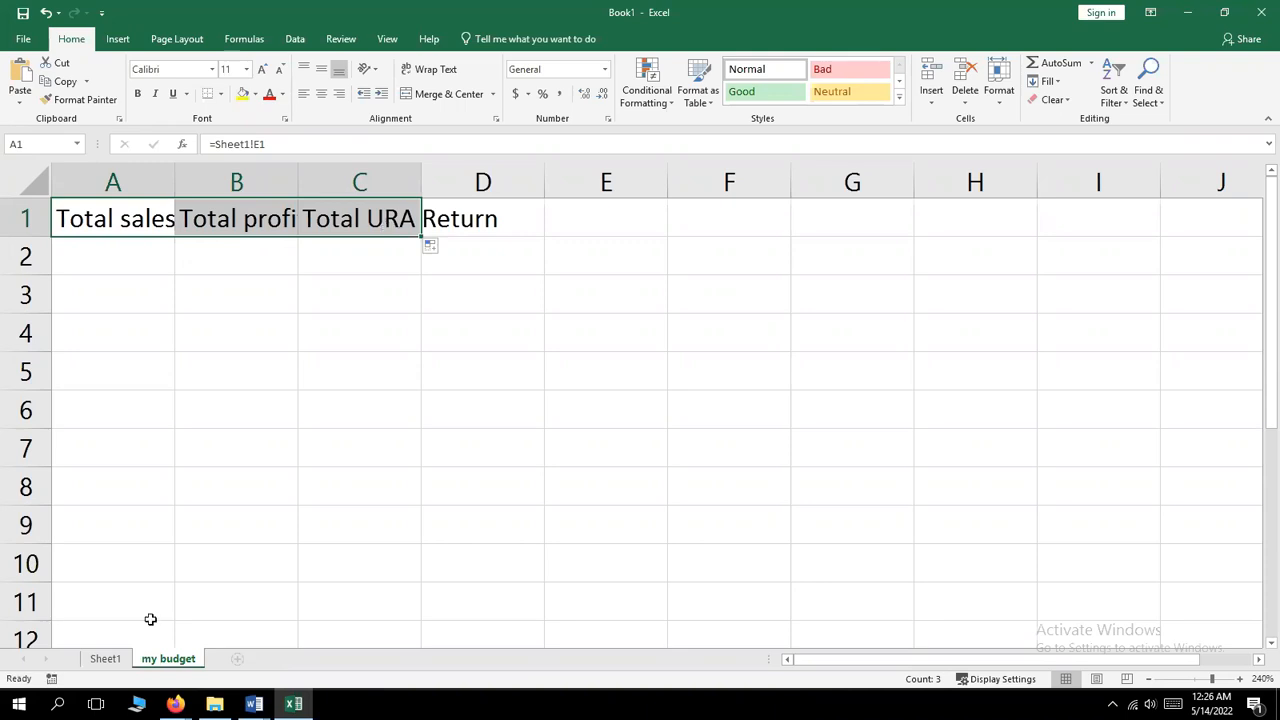
pyautogui.click(105, 658)
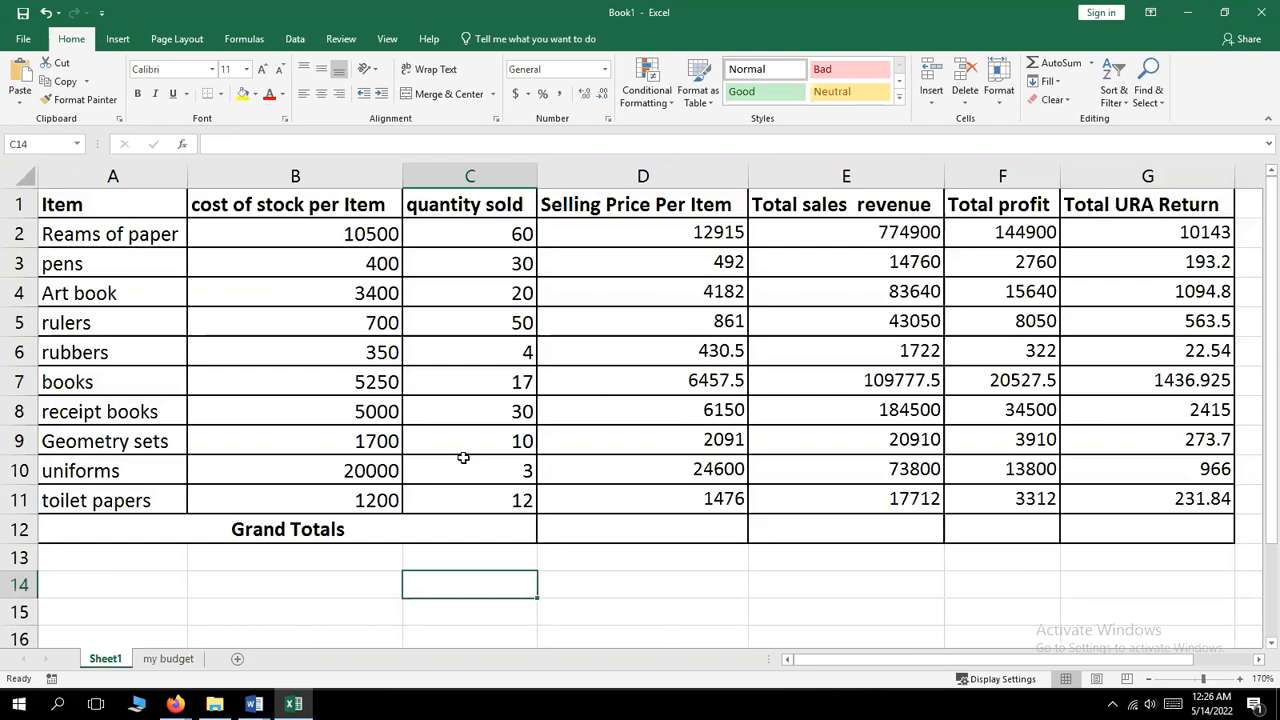
pyautogui.click(168, 659)
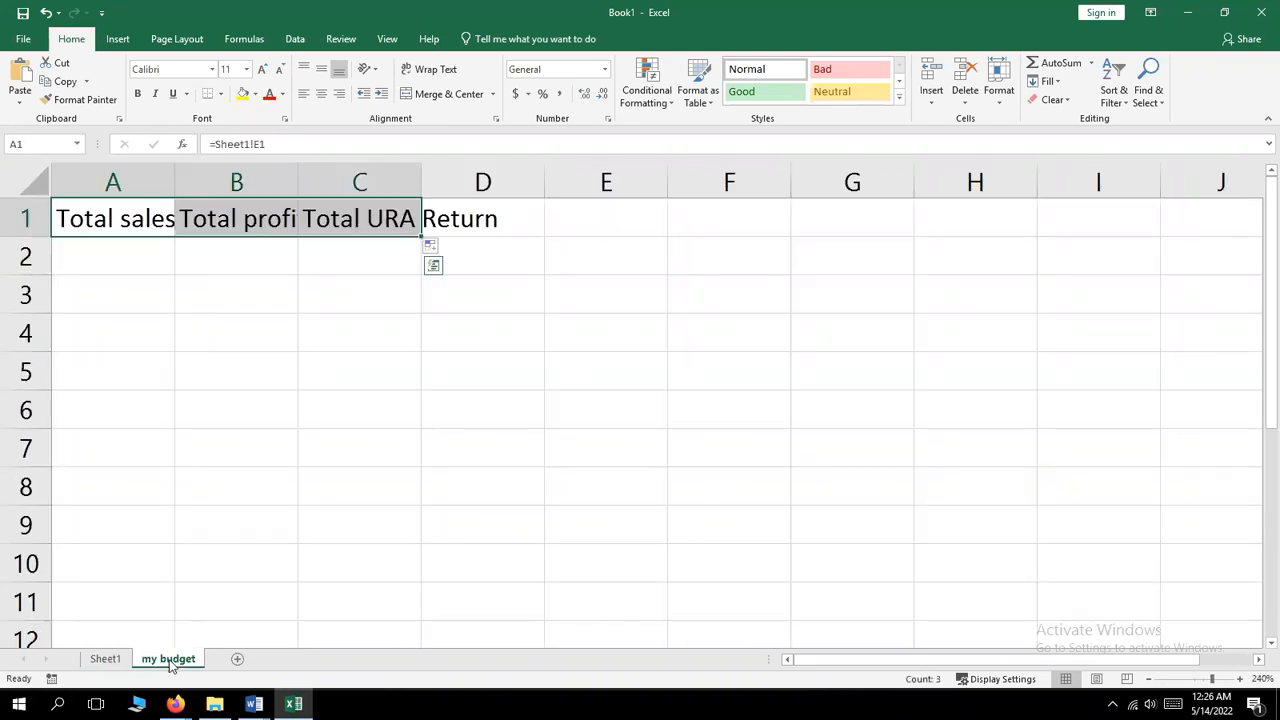
pyautogui.moveTo(420, 236); pyautogui.dragTo(405, 659)
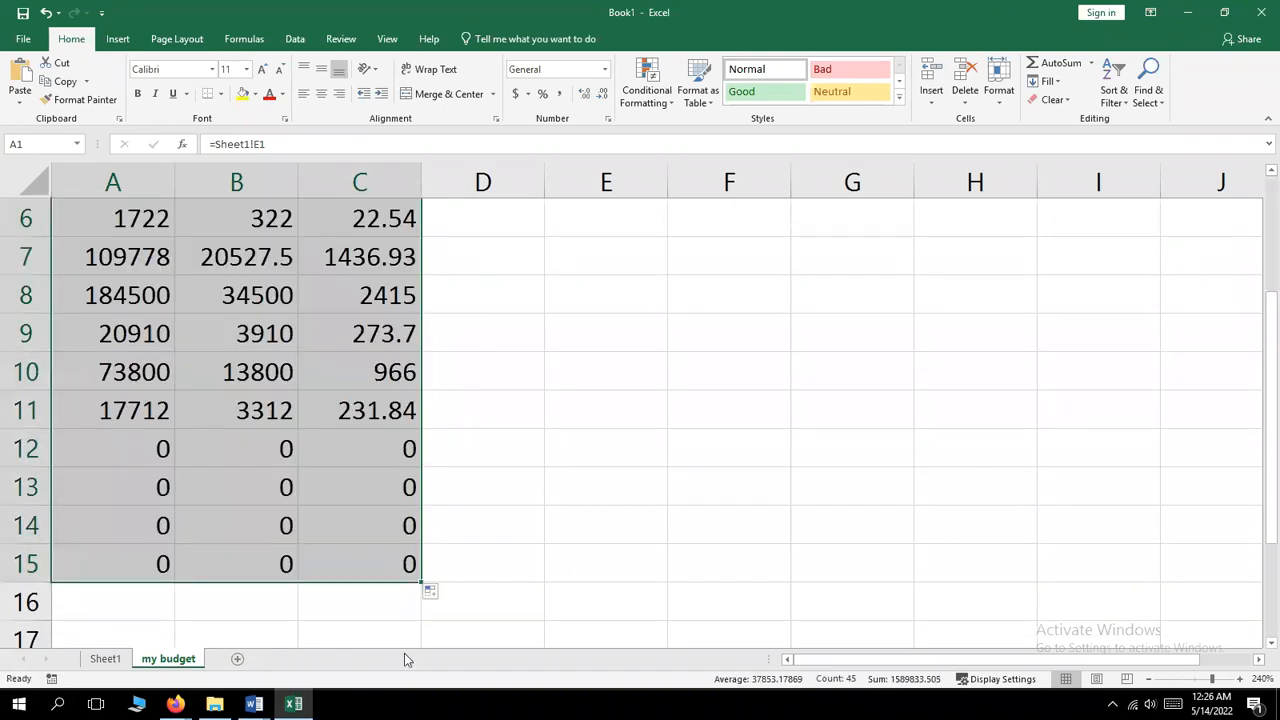
# - Clear the surplus linked cells A12:C15 below the exported data on my budget
pyautogui.moveTo(126, 446); pyautogui.dragTo(375, 554)
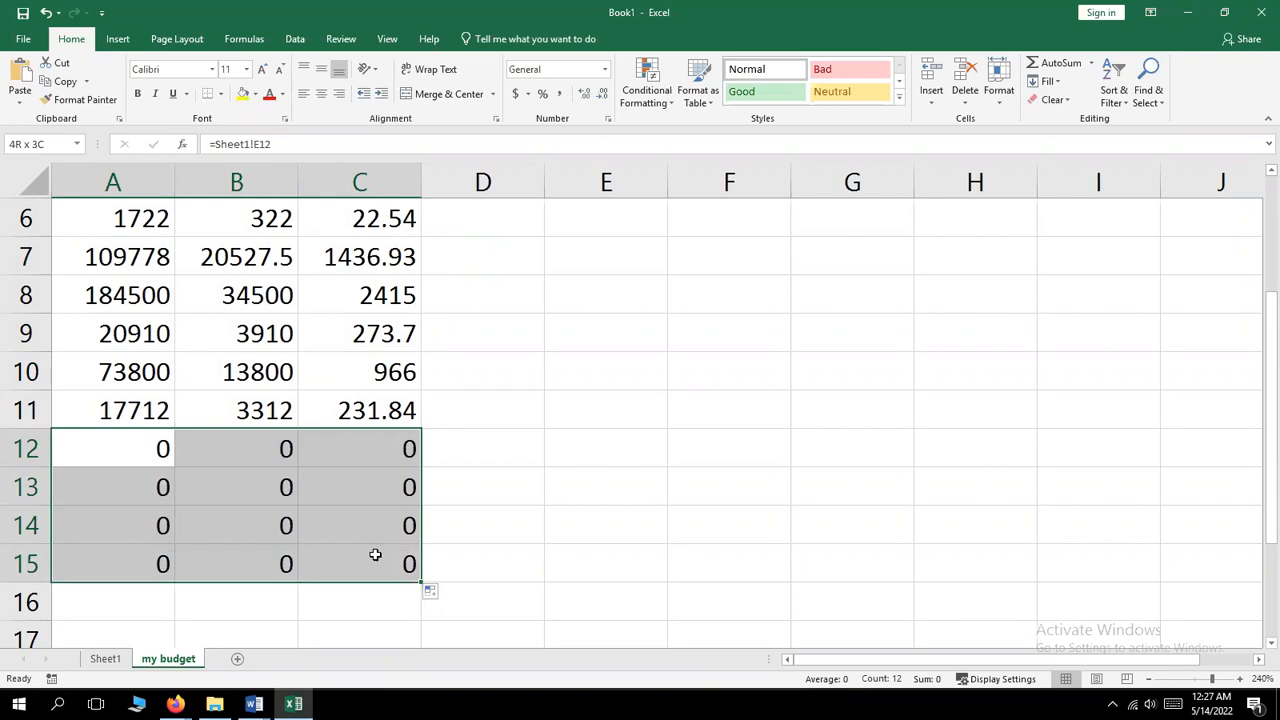
pyautogui.moveTo(375, 554); pyautogui.dragTo(375, 554)
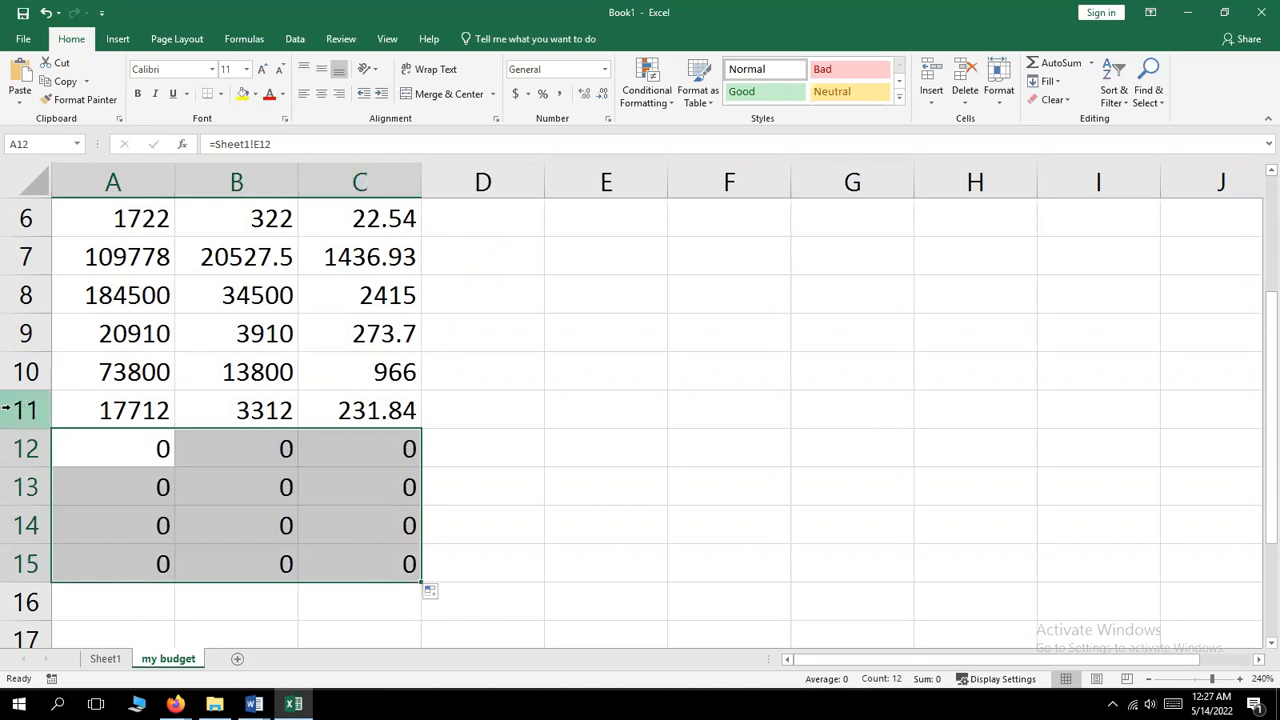
pyautogui.press('Delete')
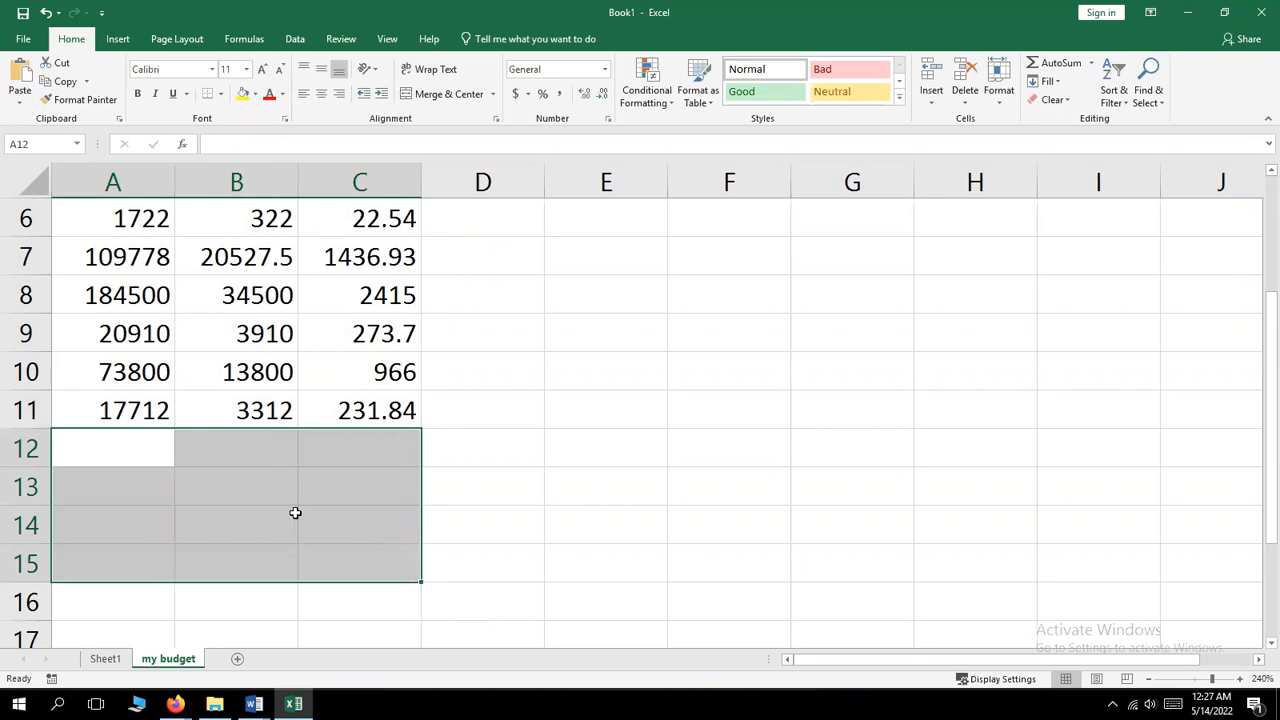
pyautogui.click(599, 402)
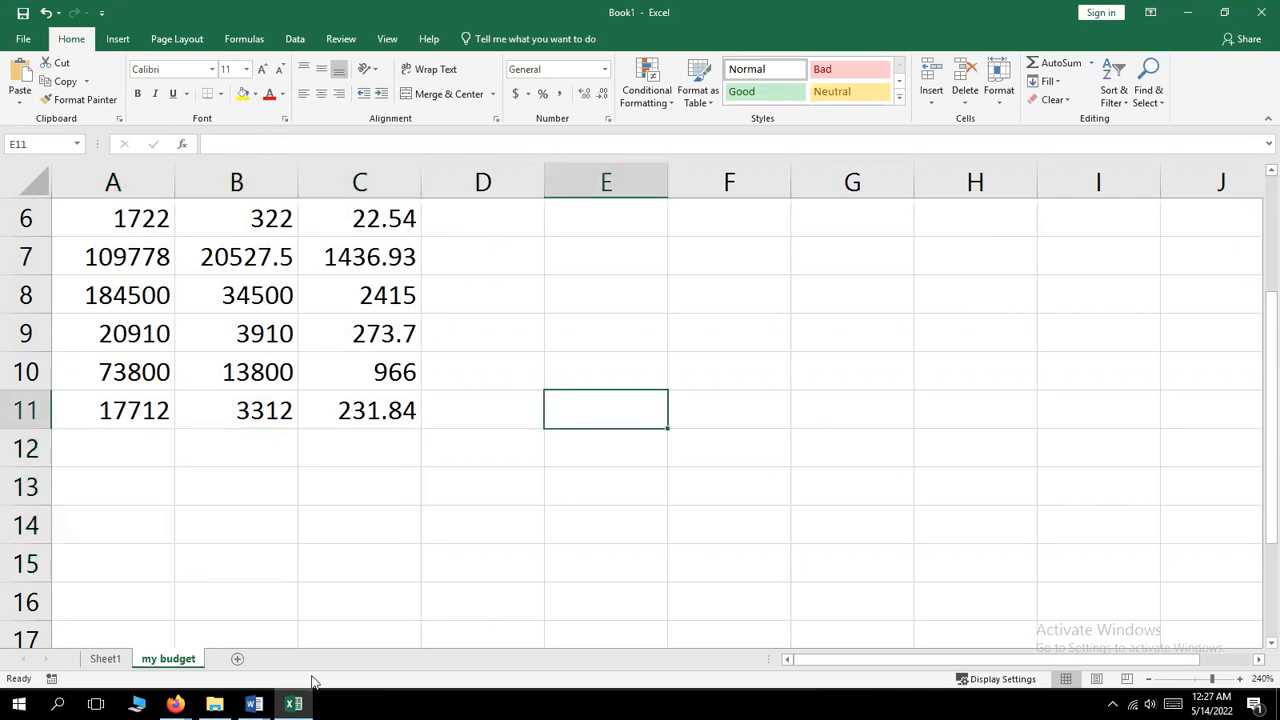
# - Check the header and footer instruction in the Word document, and return to the Excel workbook
pyautogui.click(262, 706)
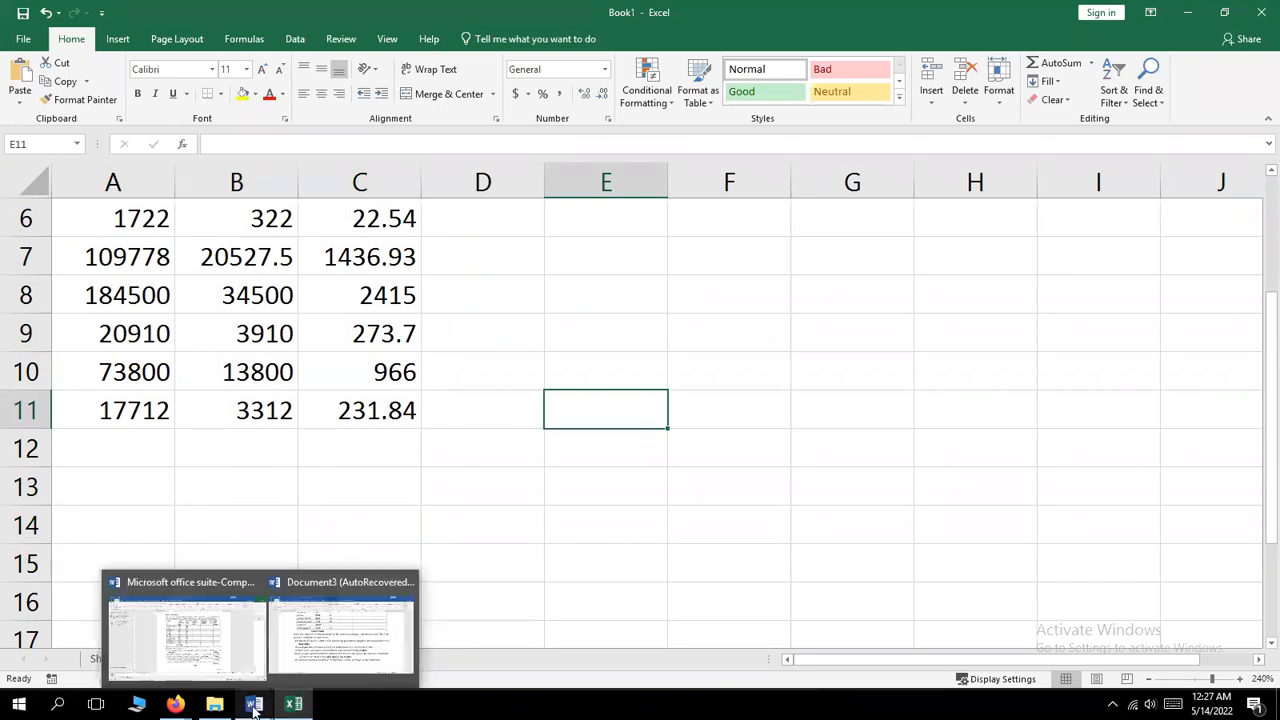
pyautogui.click(312, 650)
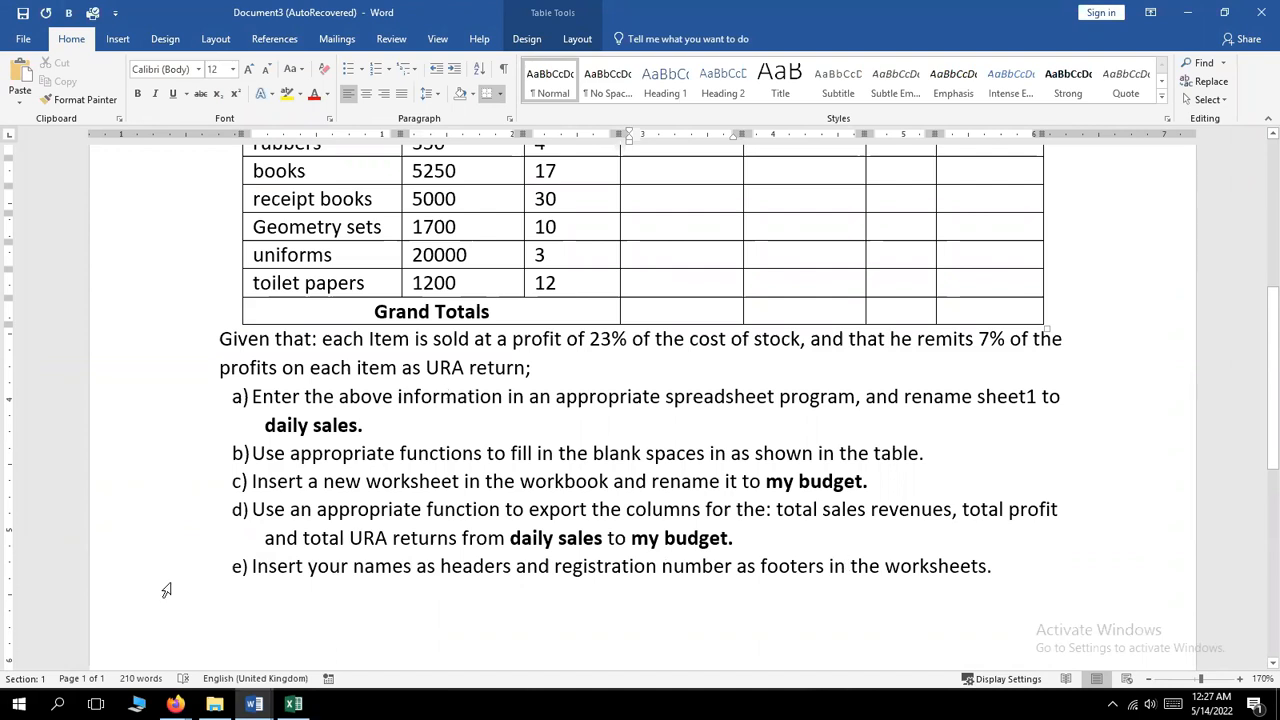
pyautogui.click(295, 705)
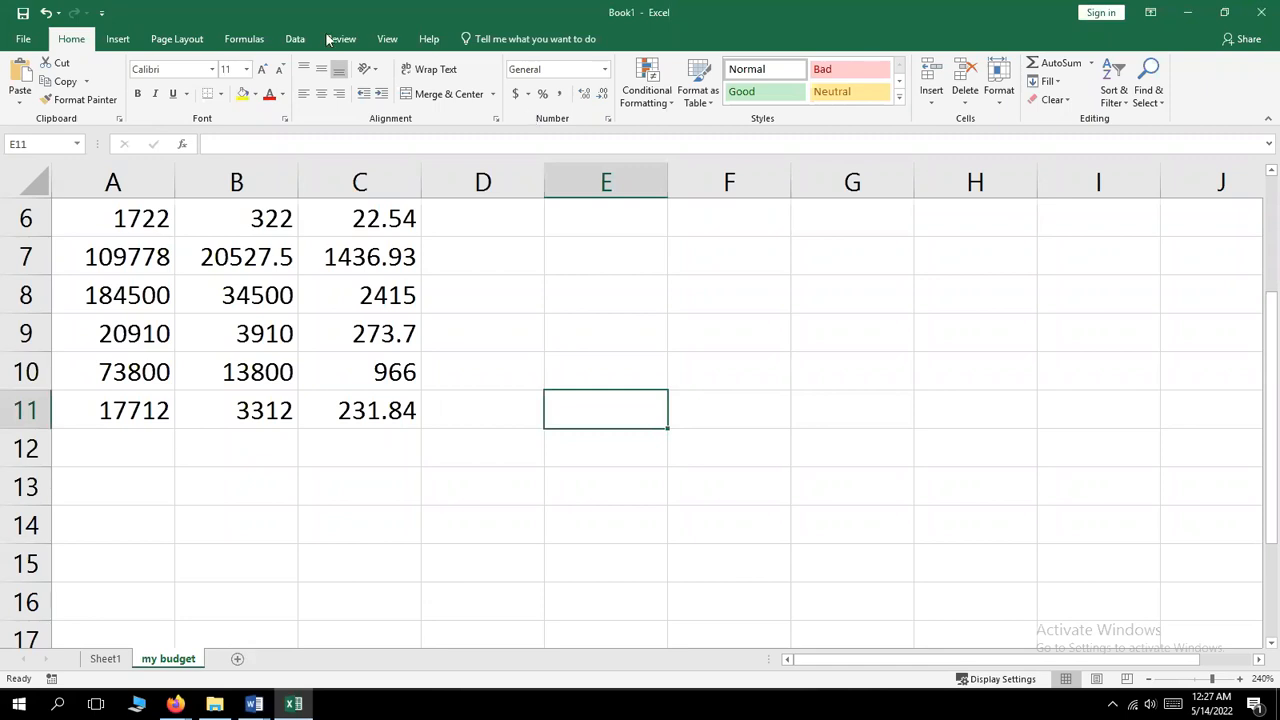
# - Add a header to my budget with the author's name in the centre section, rechecking the instruction in the Word document
pyautogui.click(119, 43)
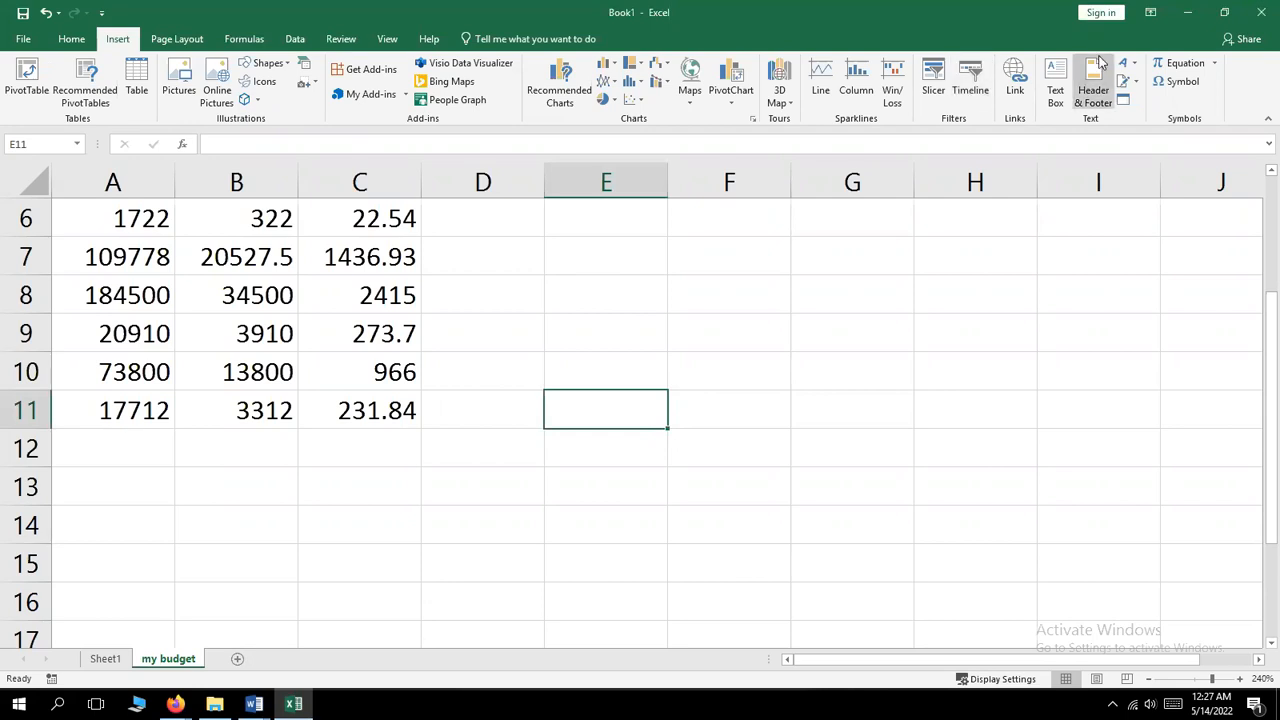
pyautogui.click(1094, 87)
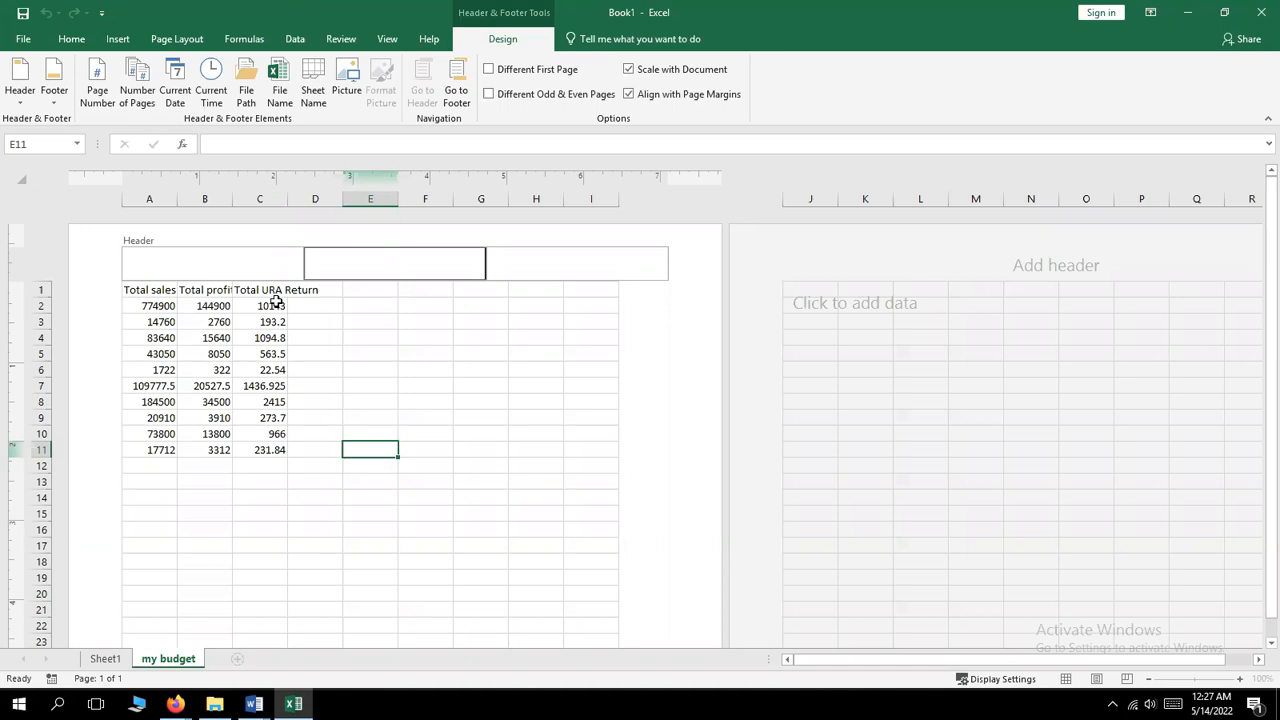
pyautogui.click(266, 703)
pyautogui.click(300, 641)
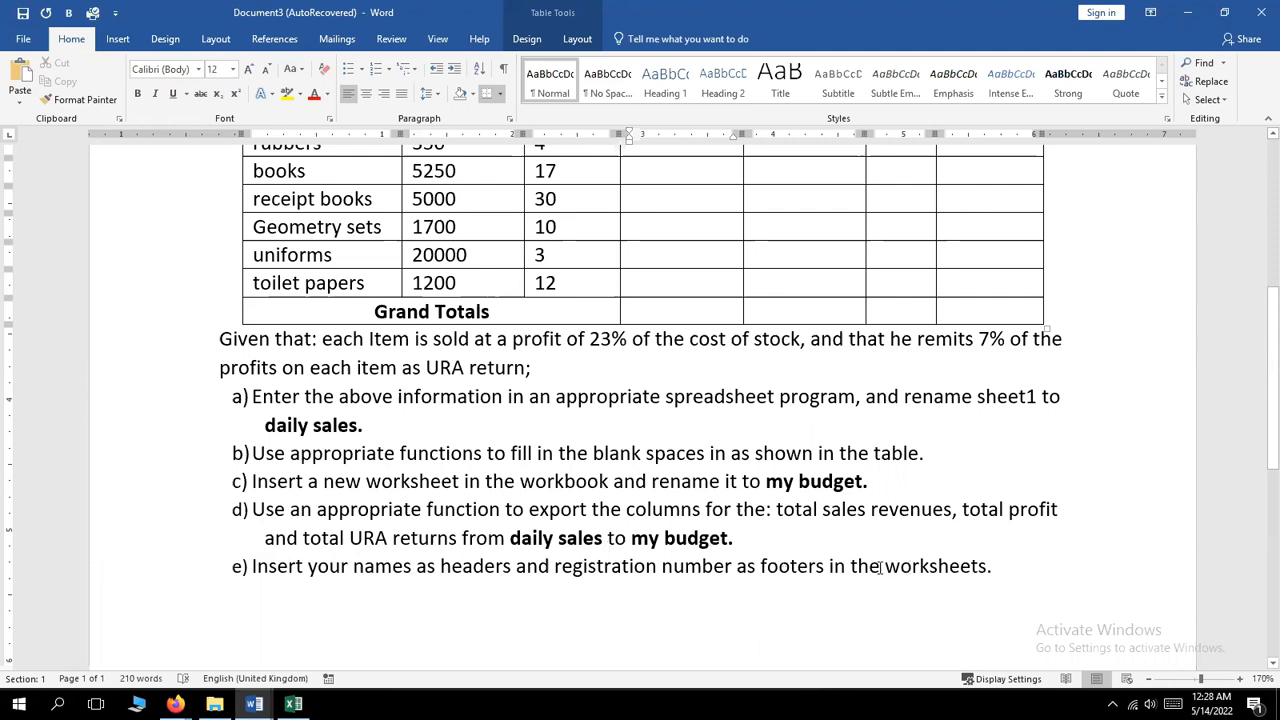
pyautogui.click(293, 705)
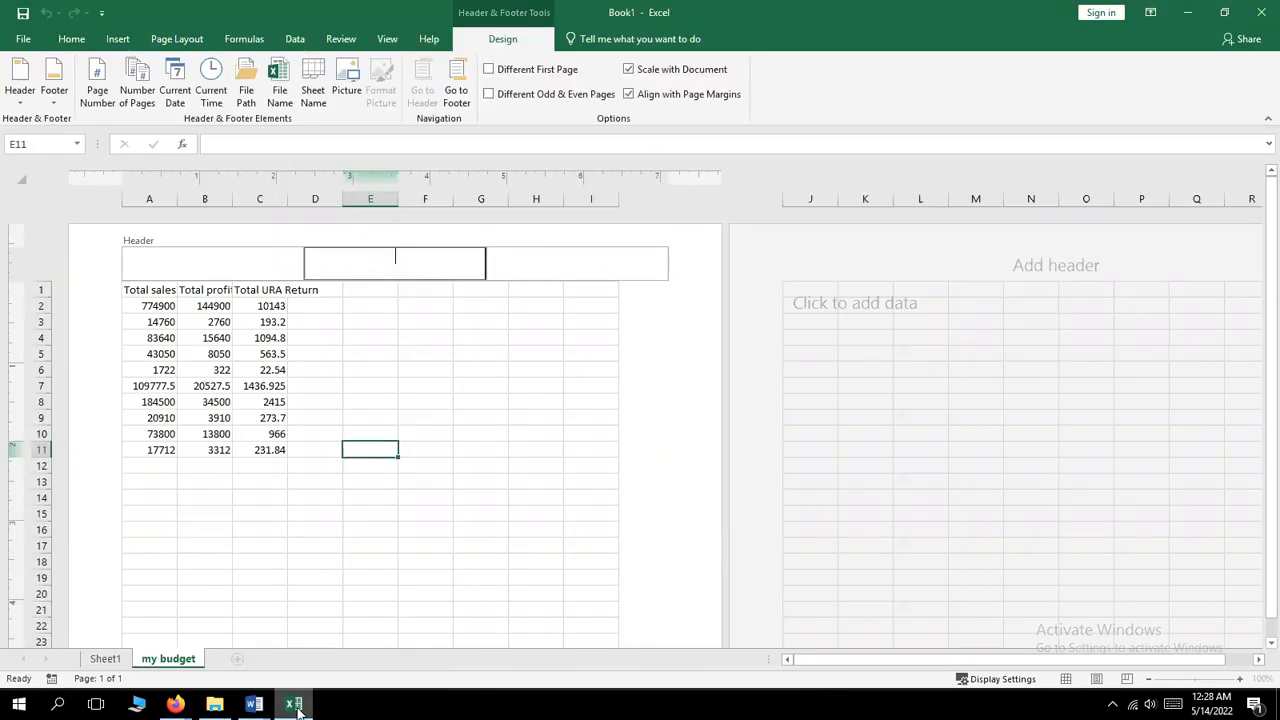
pyautogui.click(377, 266)
pyautogui.write('Robert')
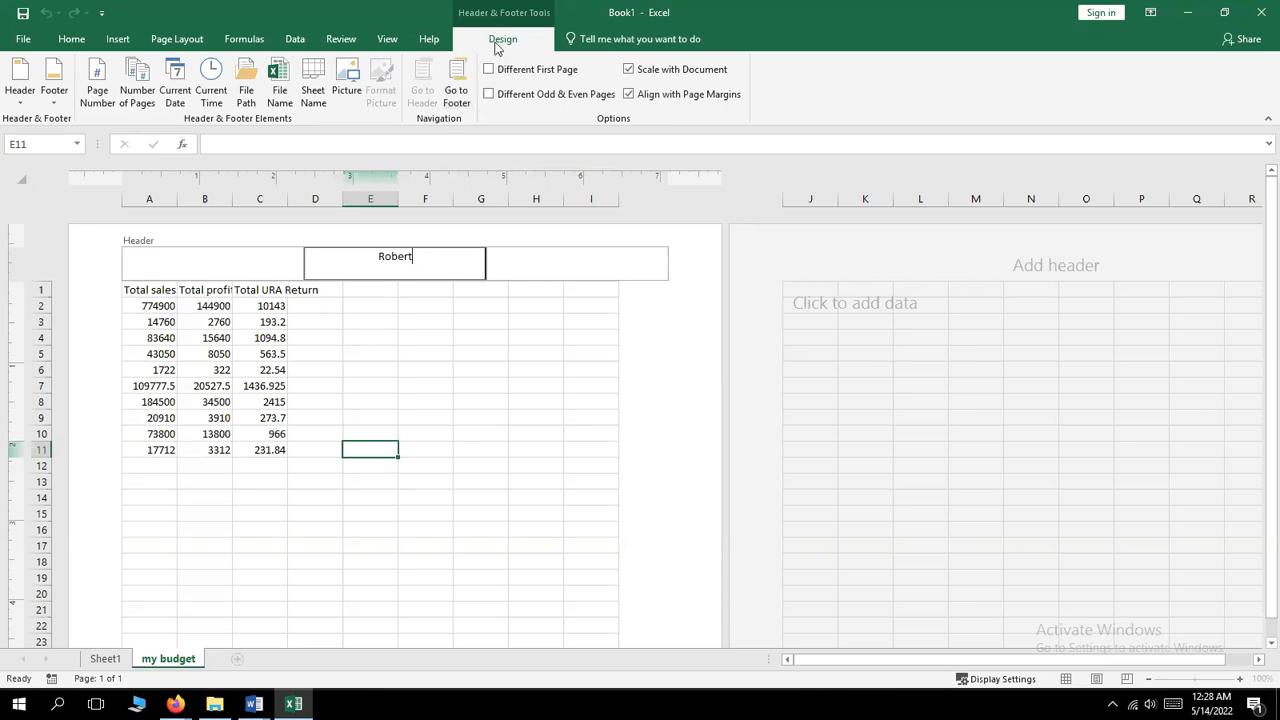
# - Enter the registration number in the centre section of the my budget footer, correcting its final digits
pyautogui.click(459, 91)
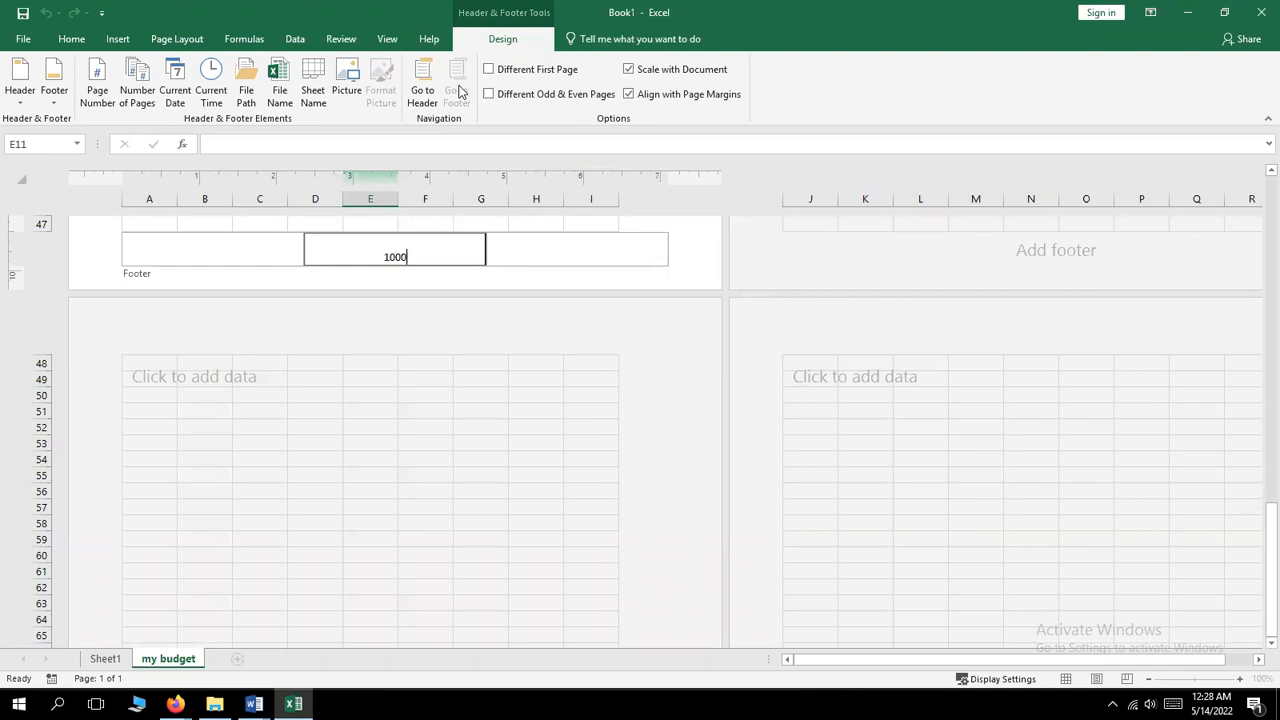
pyautogui.press('BackSpace')
pyautogui.press('BackSpace')
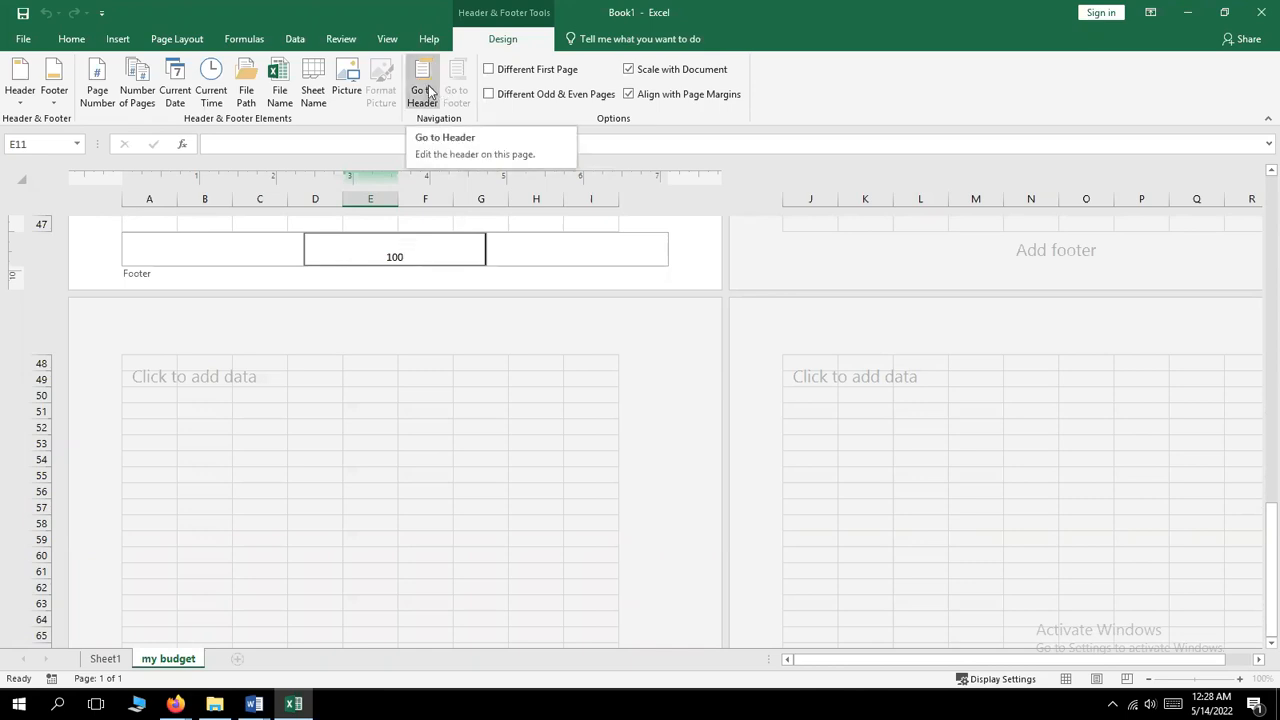
# - Return to the my budget header and go through its left, centre and right sections
pyautogui.click(428, 92)
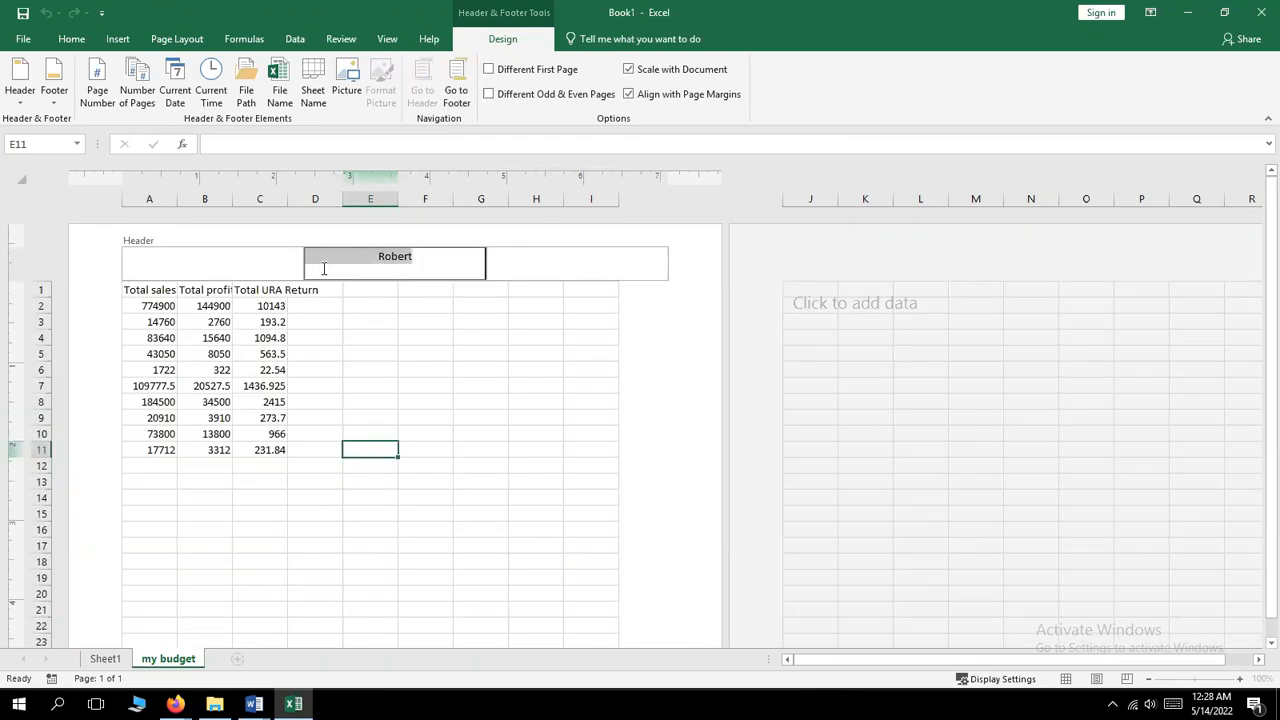
pyautogui.click(235, 269)
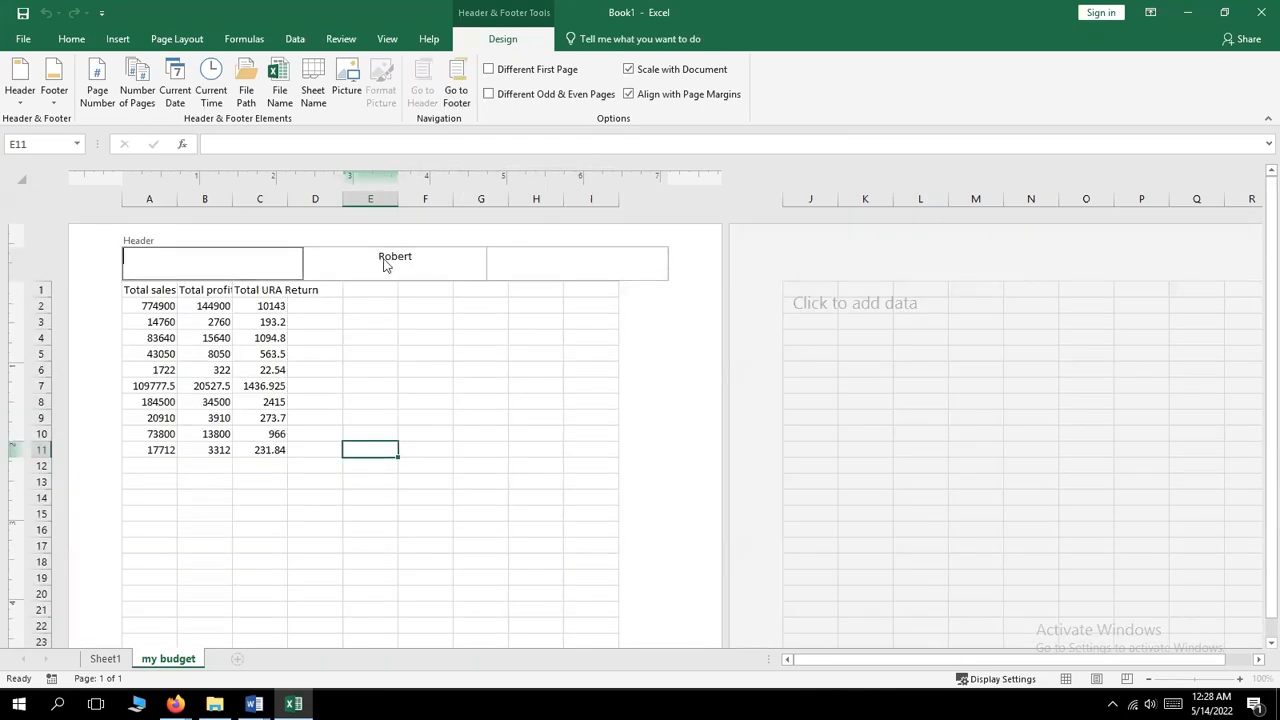
pyautogui.click(388, 258)
pyautogui.click(545, 265)
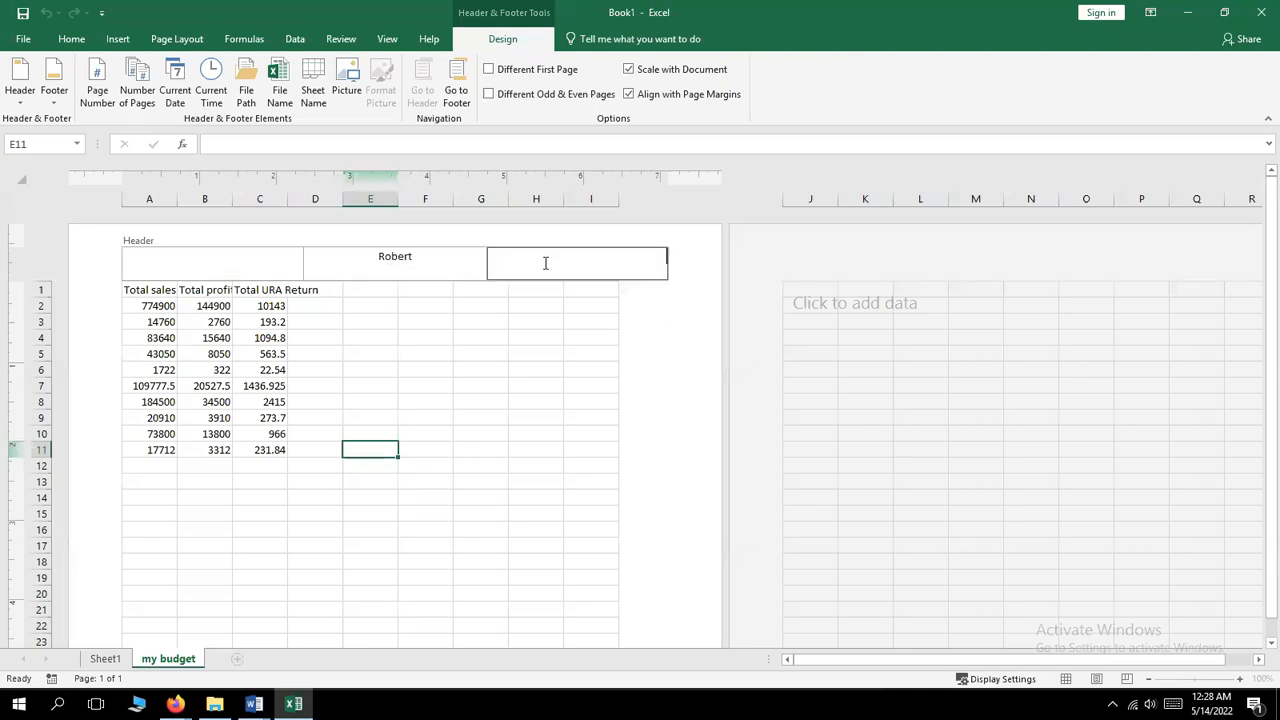